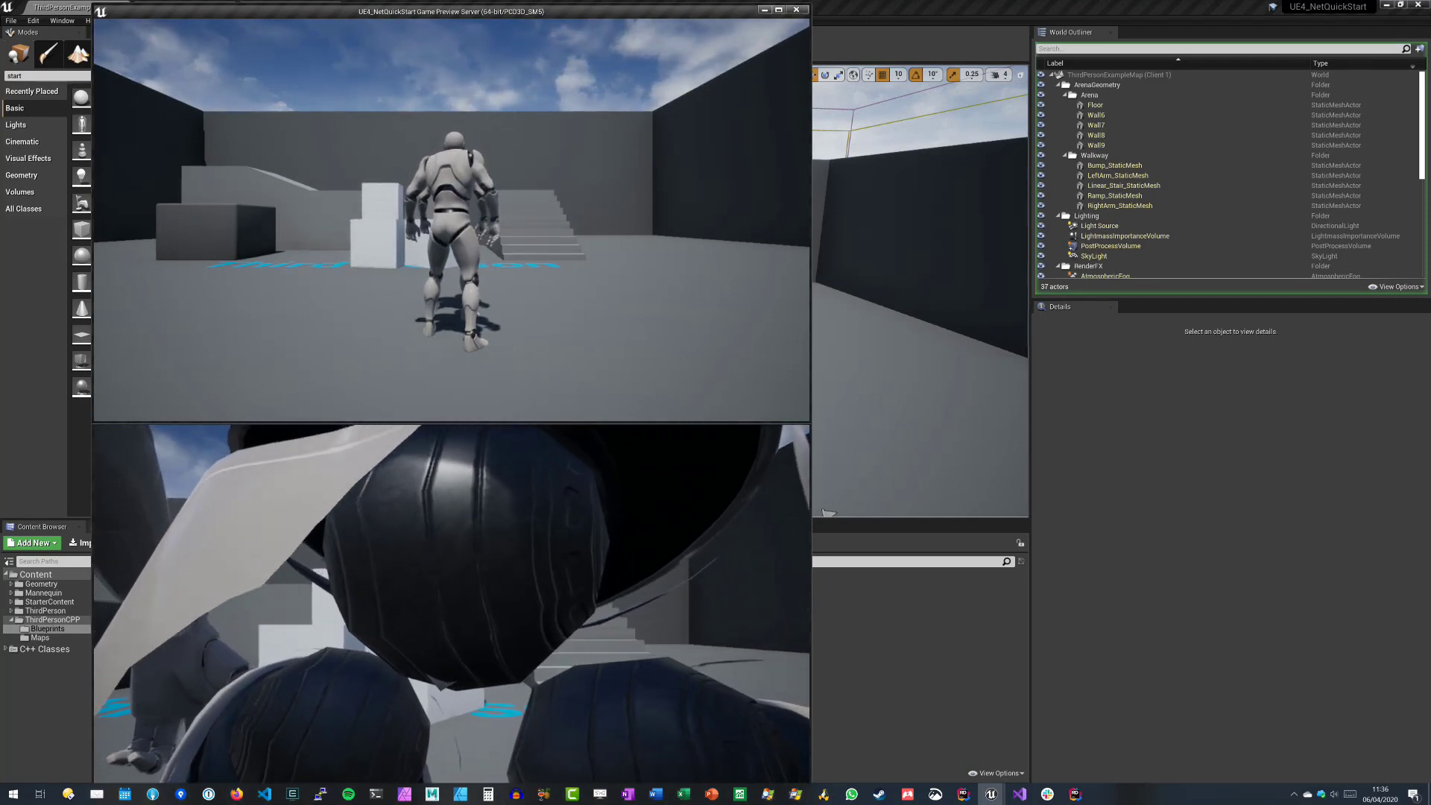
- Run the server character forward and fire two sphere projectiles into the arena
key("w")
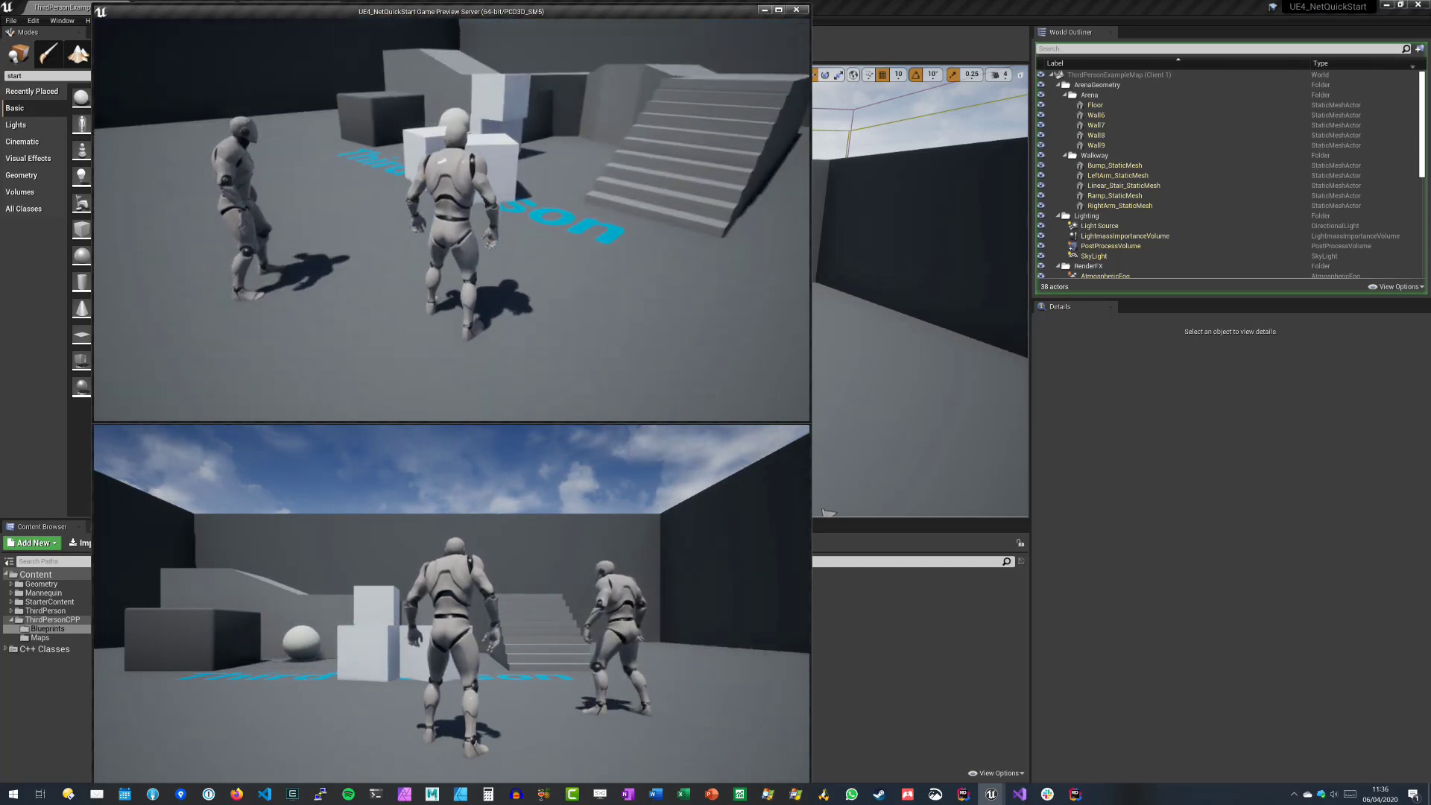
key("w")
left_click(452, 221)
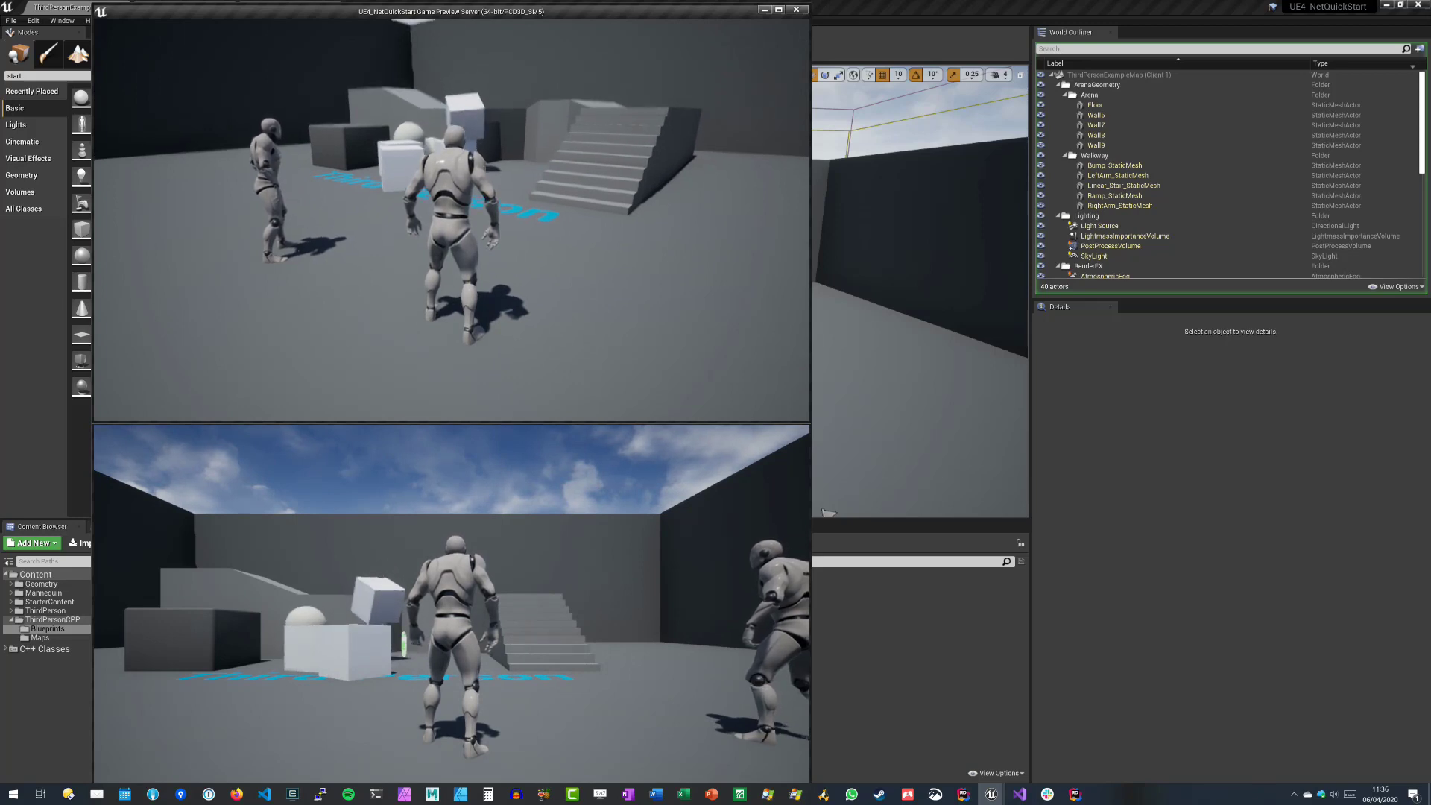
left_click(452, 221)
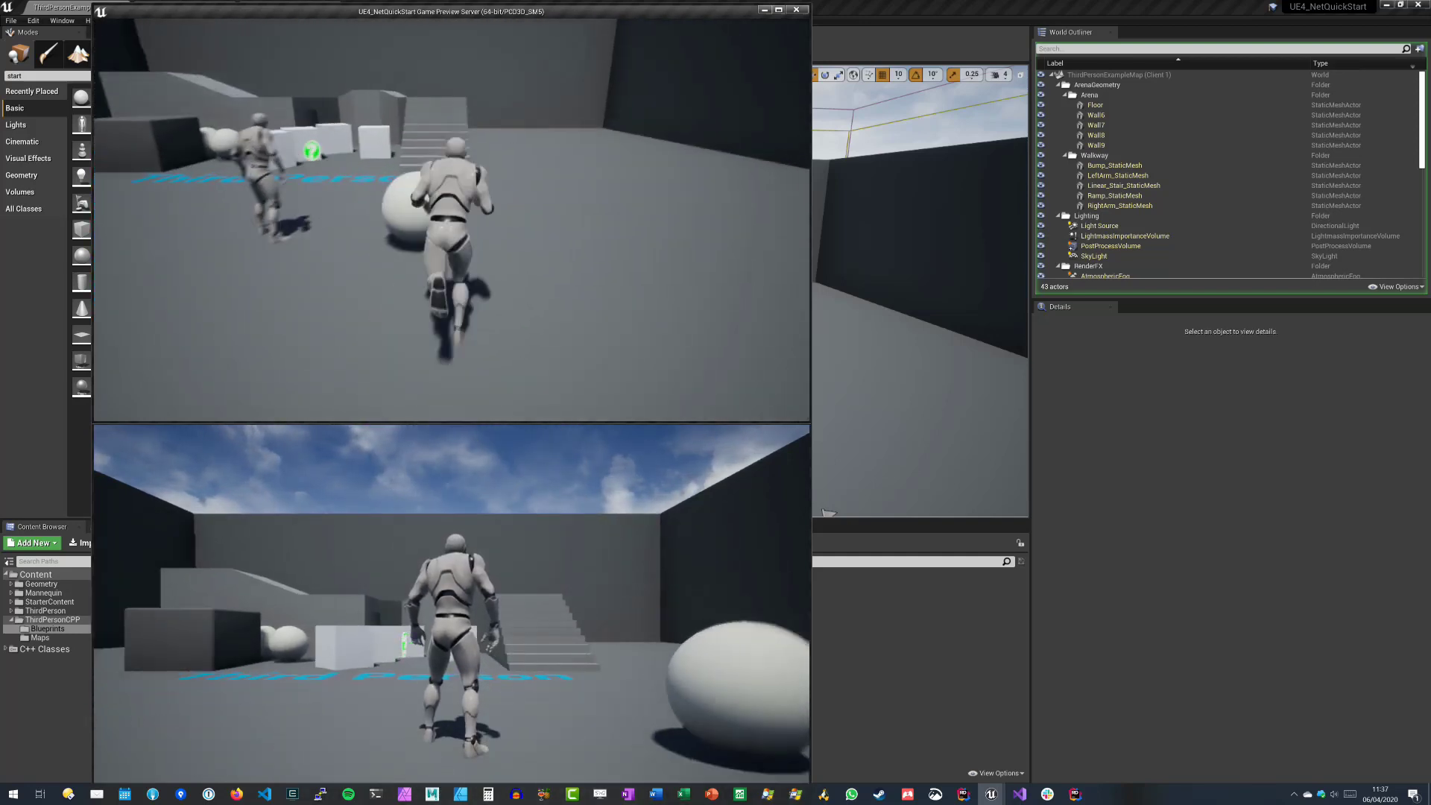
- Stop the play preview and bring up BP_Projectile, checking its Viewport then its Event Graph
key("Escape")
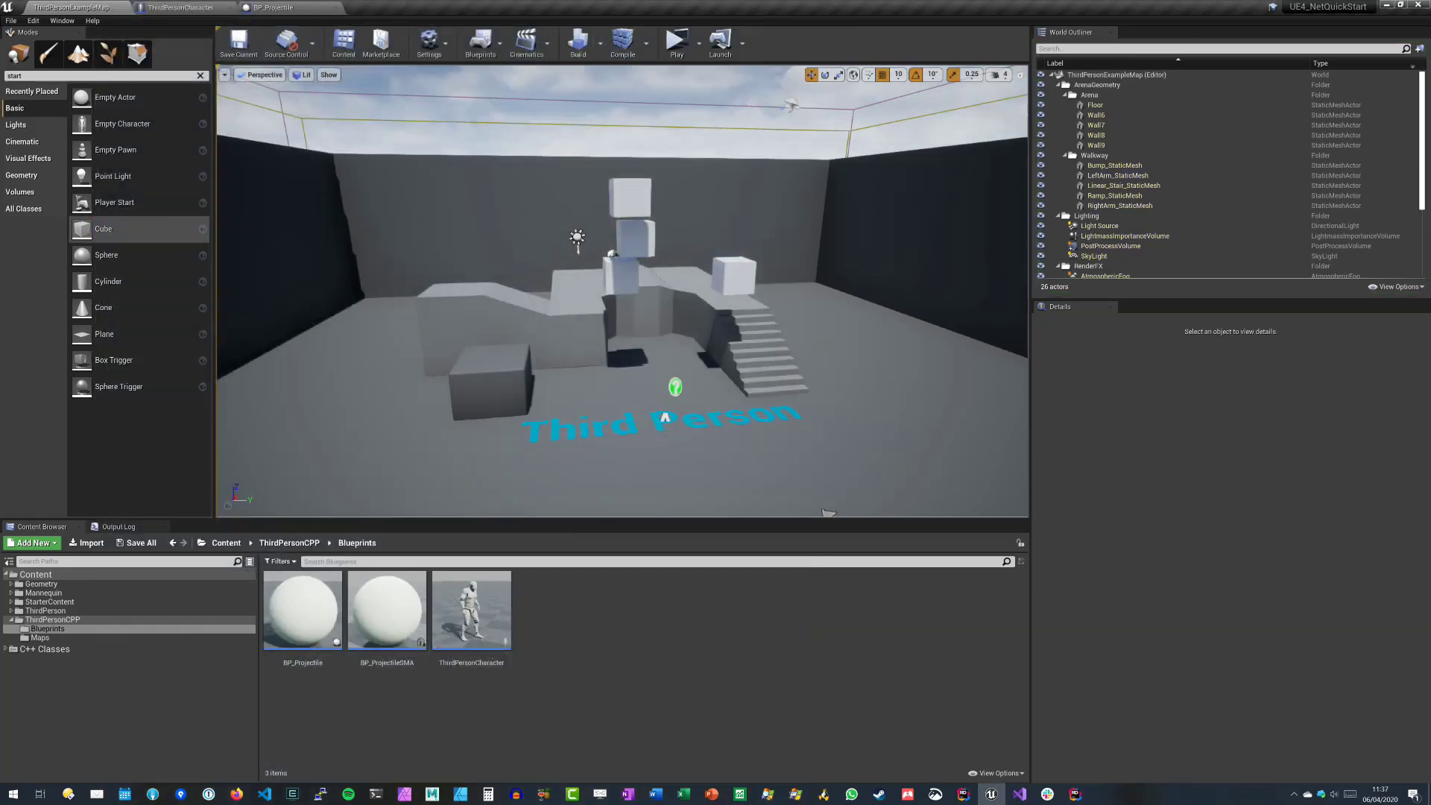
left_click(274, 8)
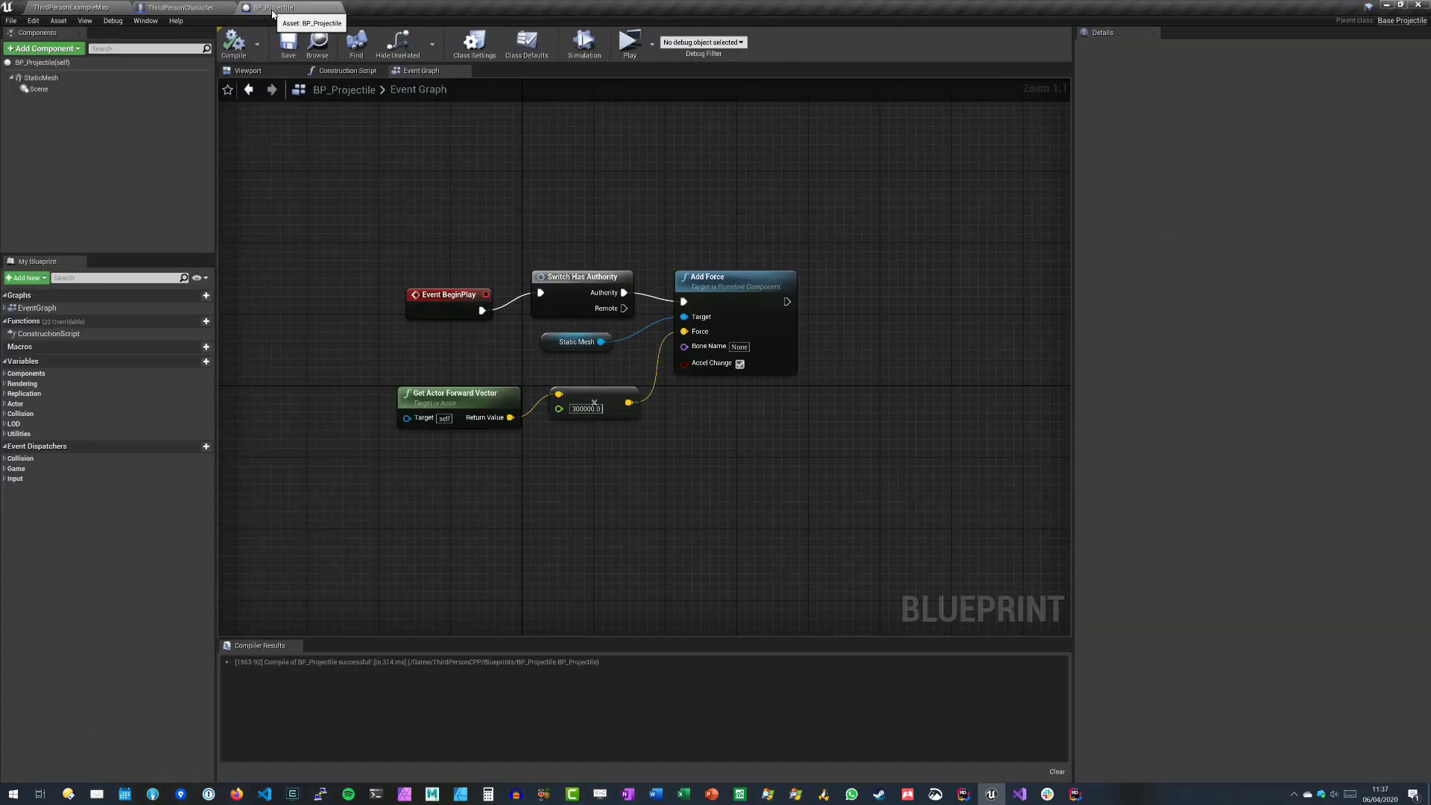
left_click(263, 71)
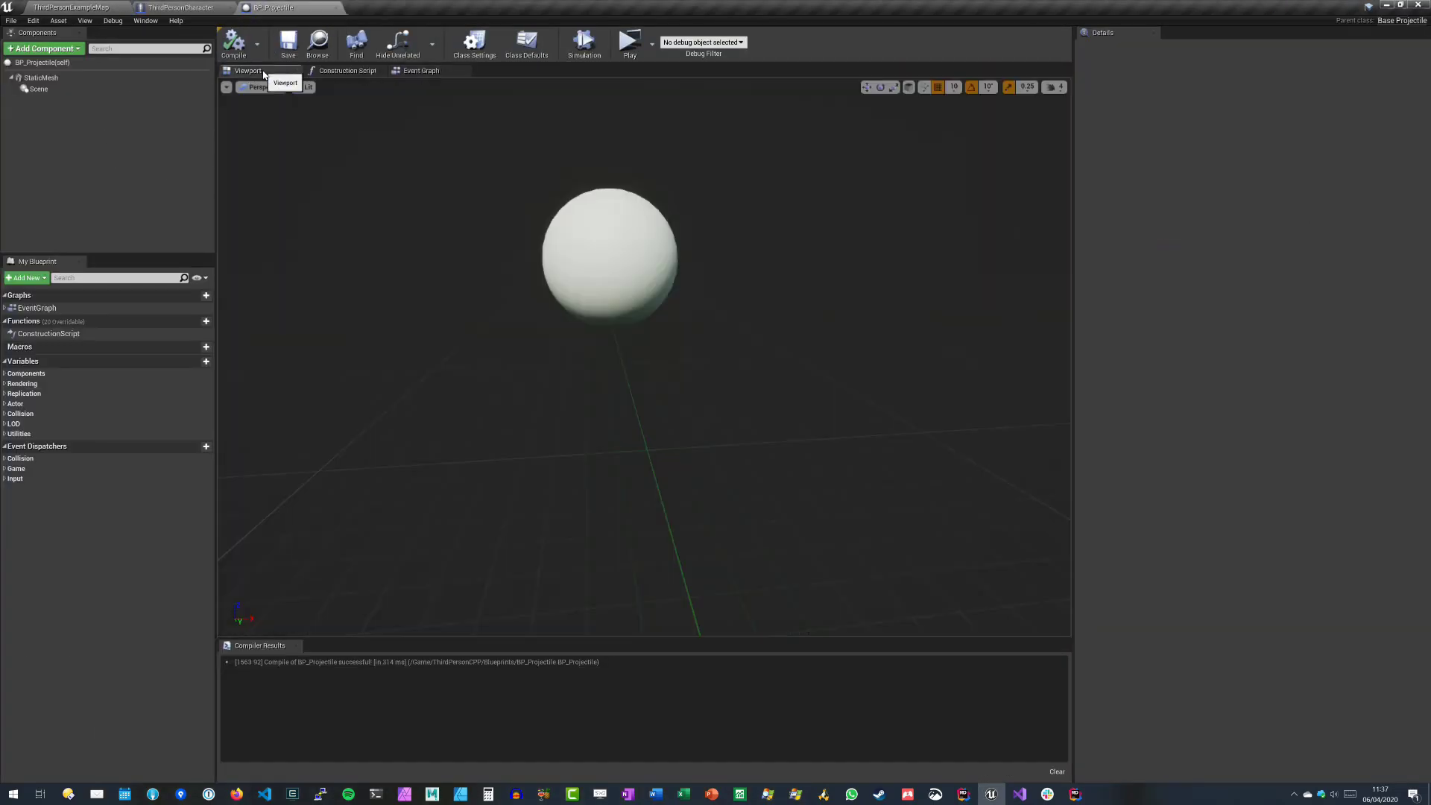
left_click(417, 70)
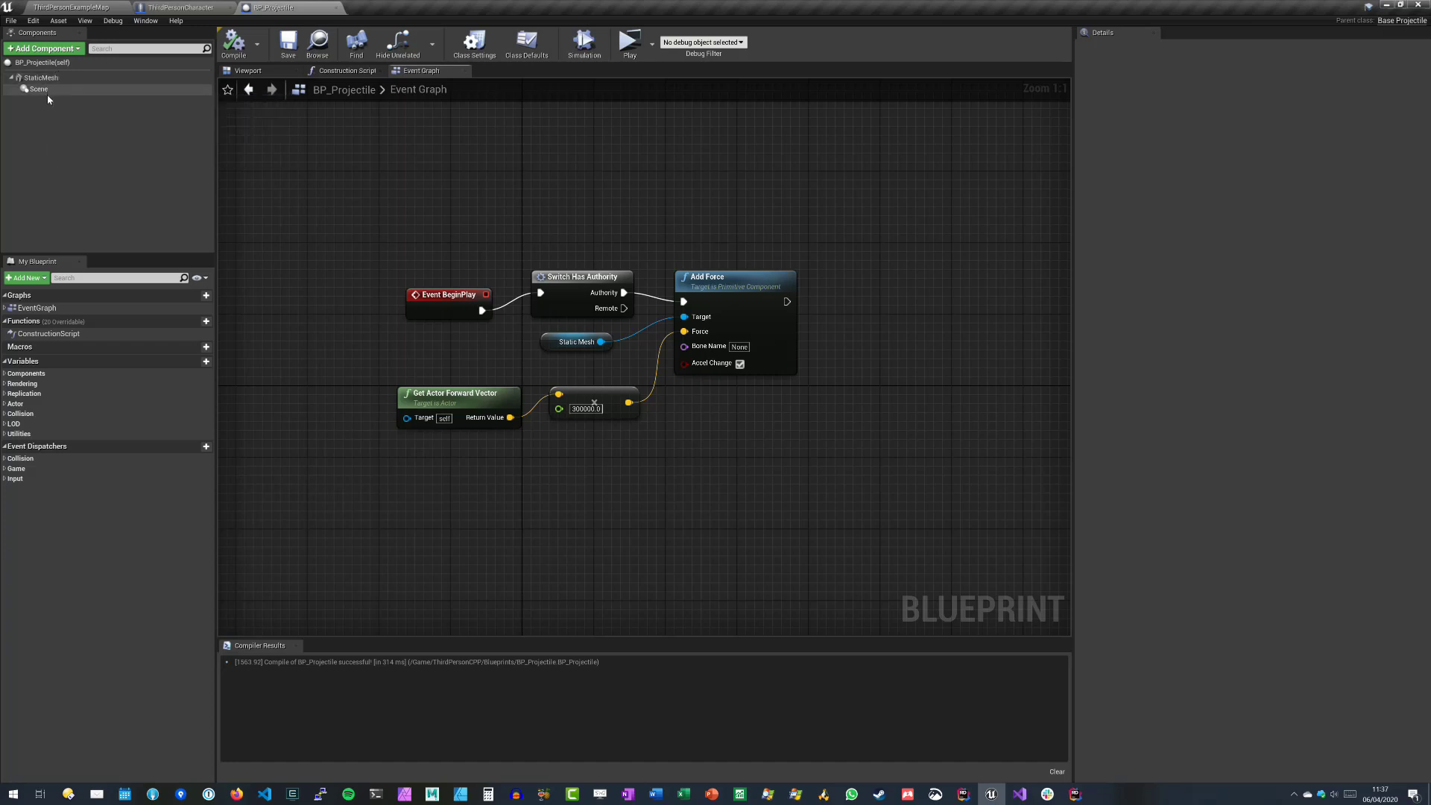
- Reparent StaticMesh under Scene as root and filter Details by 'repl' to see replication settings
left_click_drag(35, 96, 40, 77)
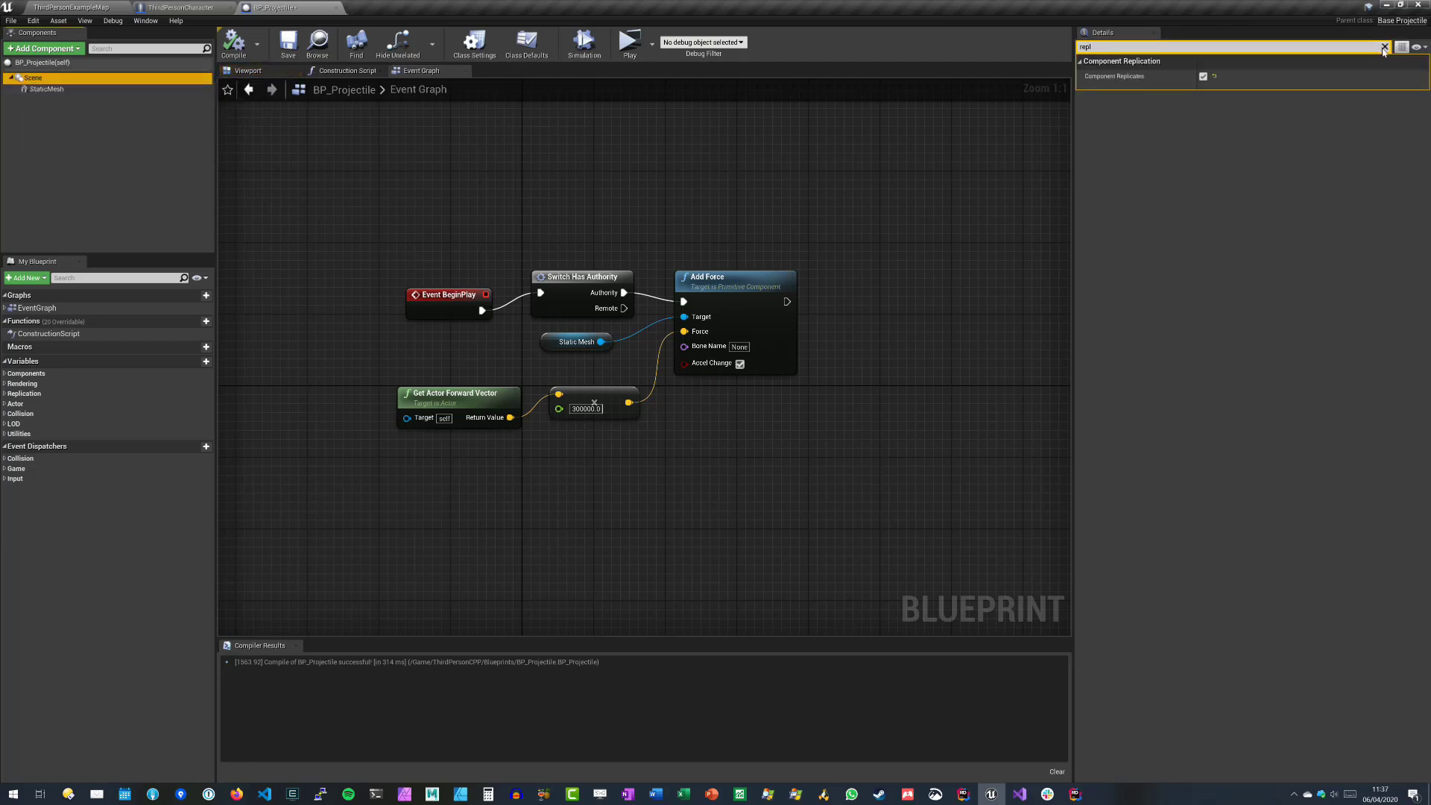
left_click(1384, 48)
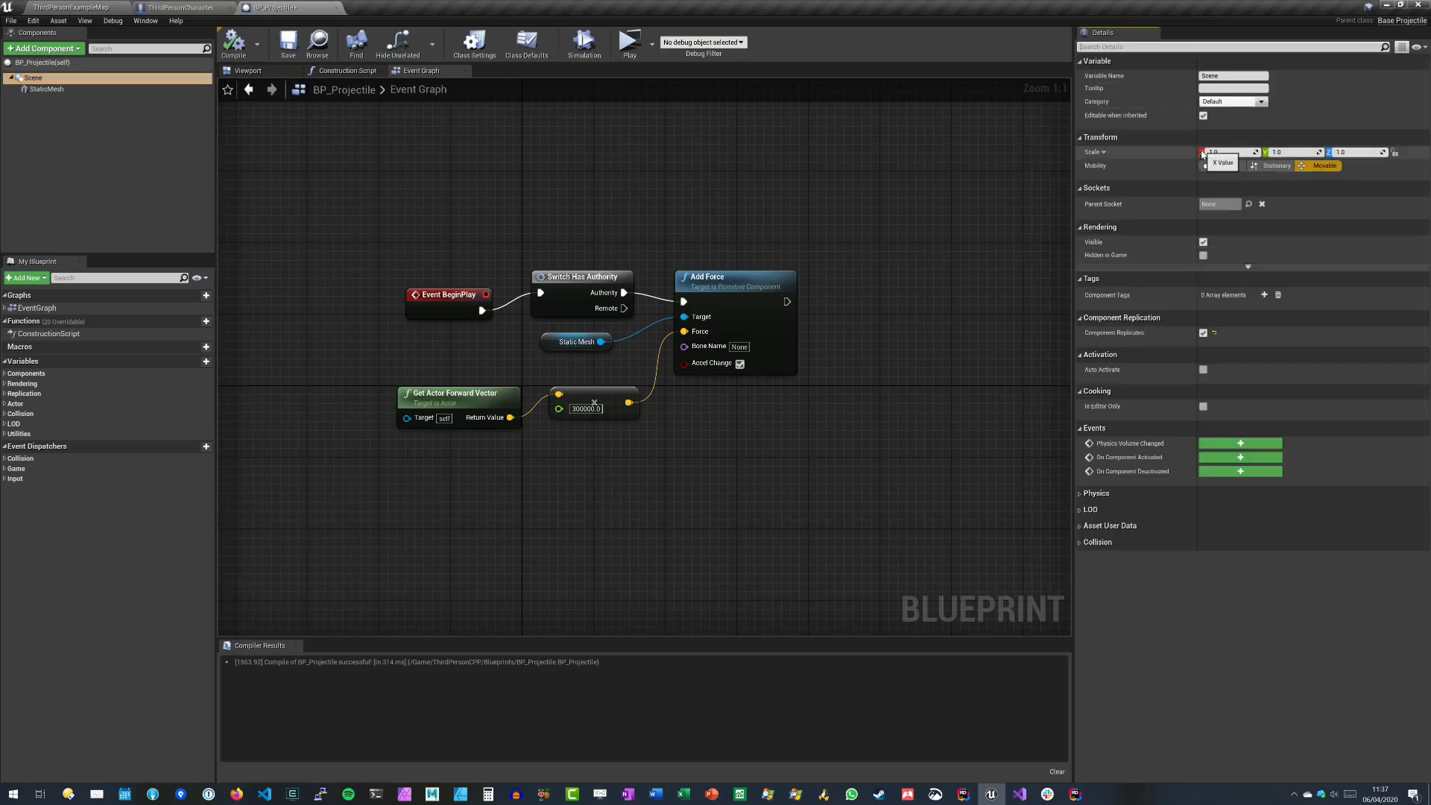
left_click(46, 89)
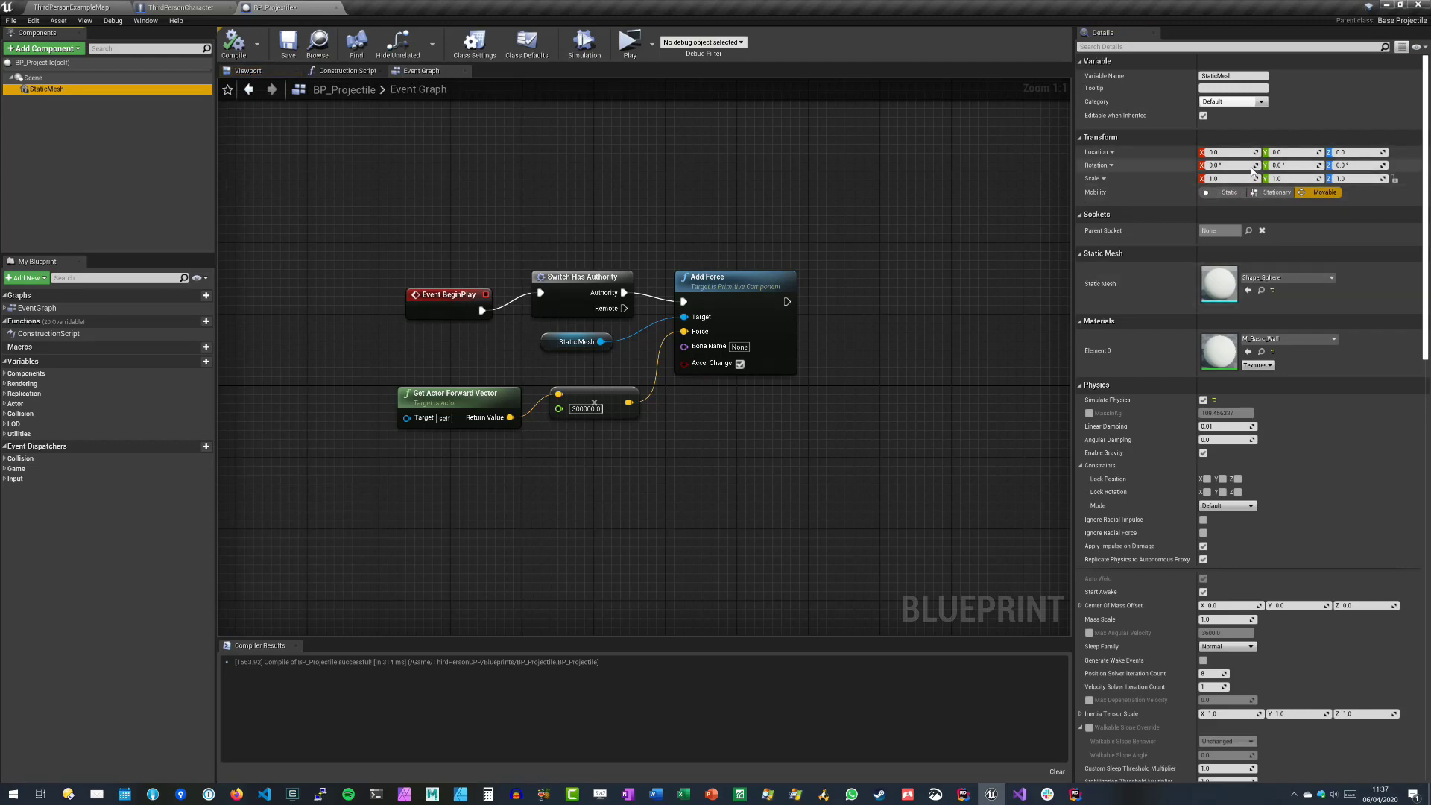
left_click(1230, 46)
type("repl")
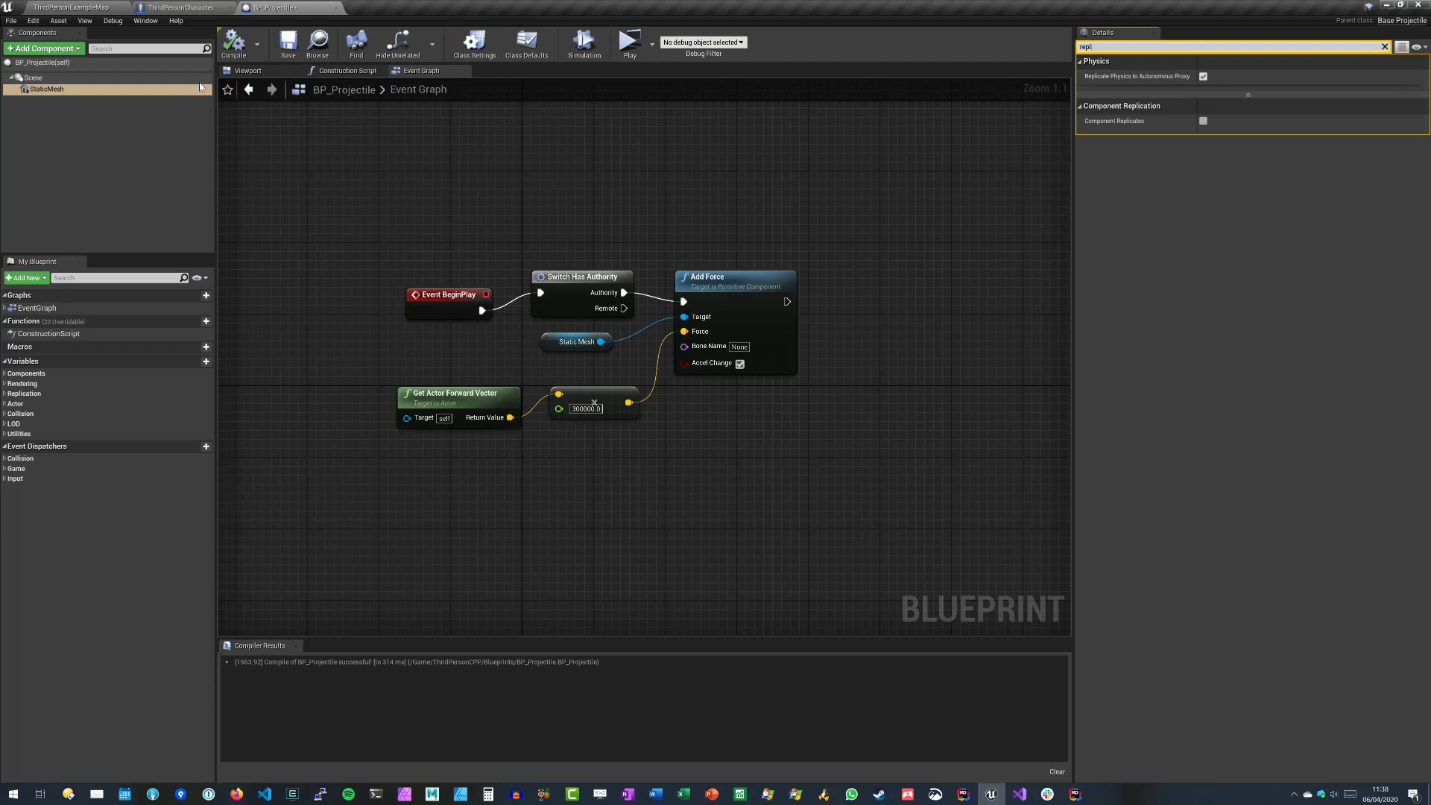
left_click(40, 63)
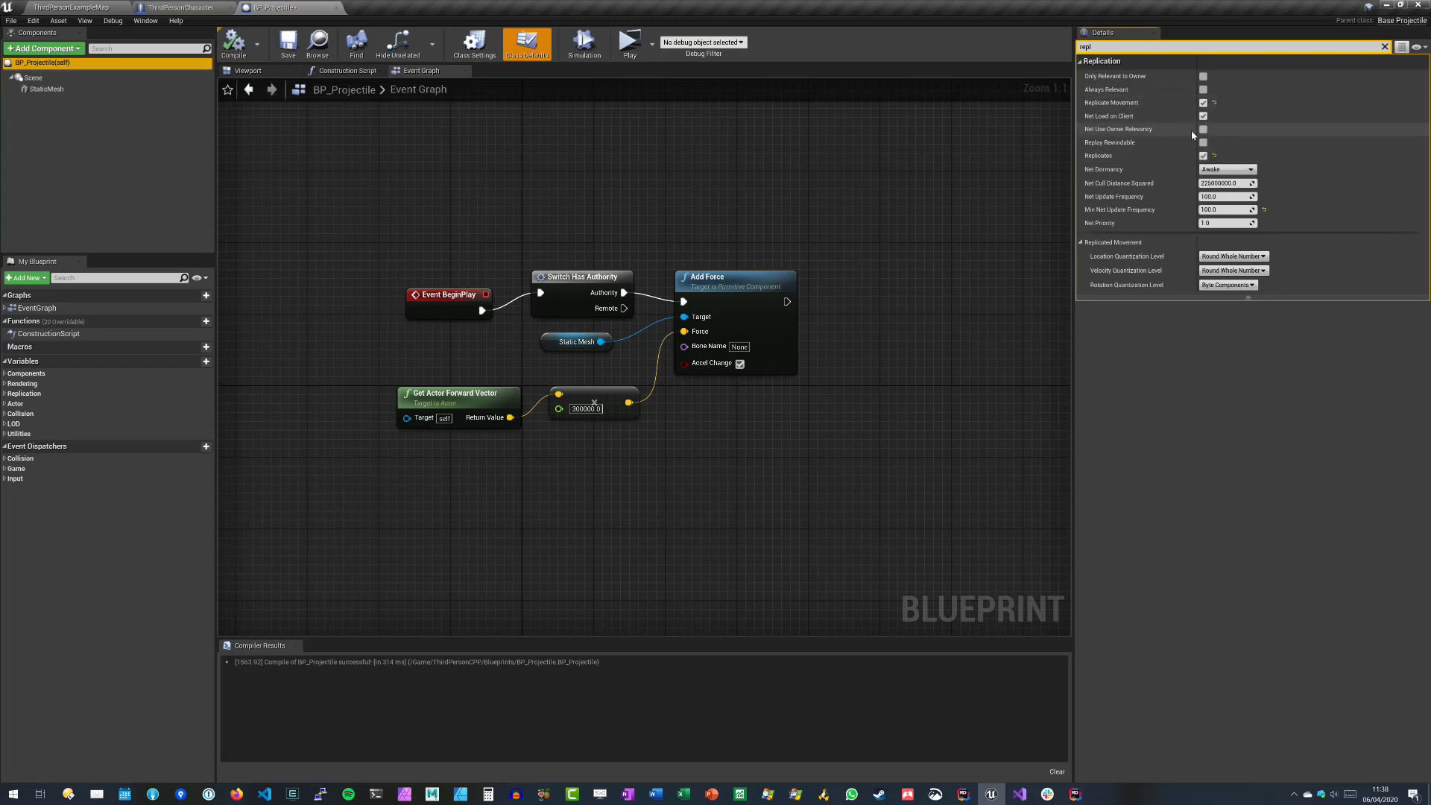
- Enable Component Replicates on StaticMesh after comparing with Scene, then recompile BP_Projectile
left_click(45, 90)
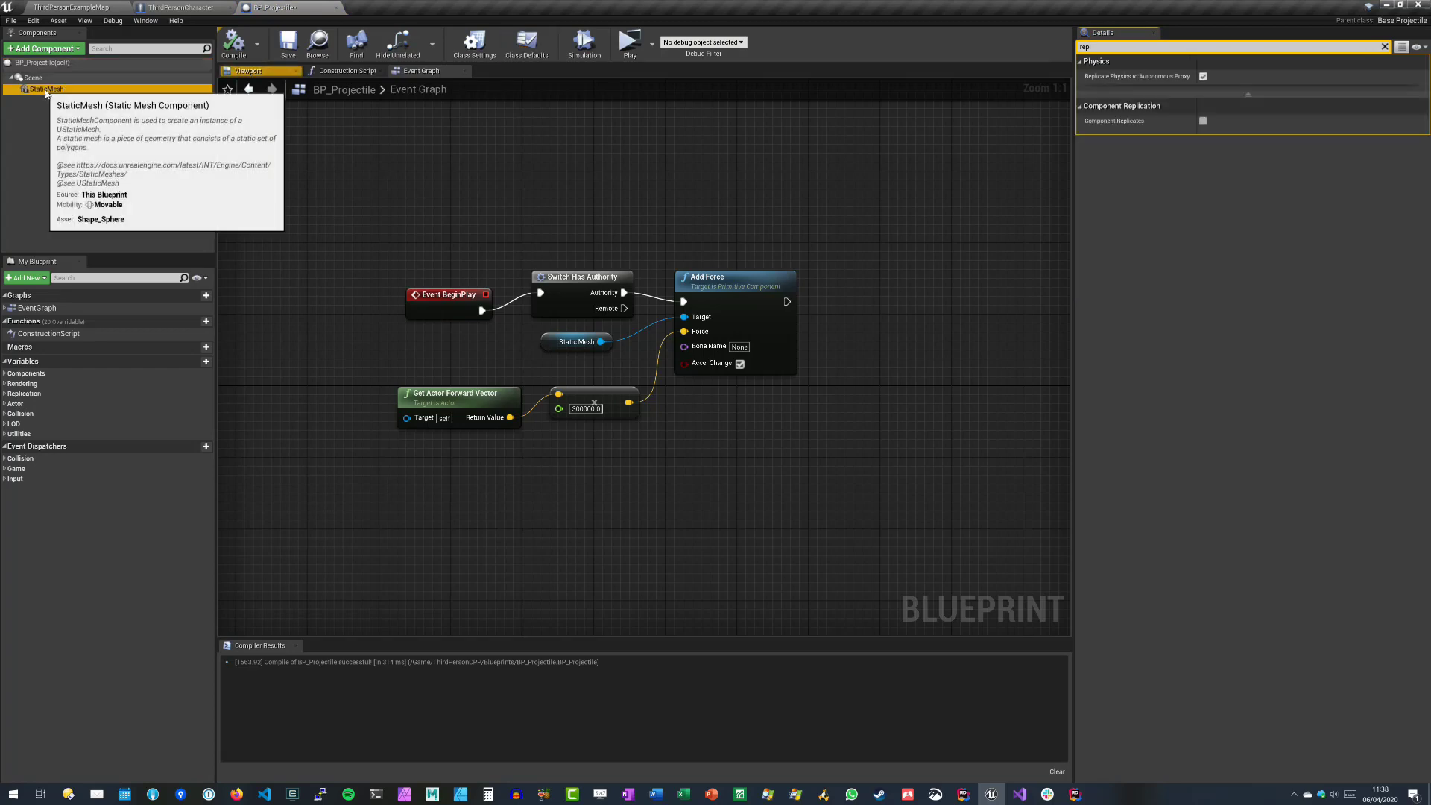
left_click(31, 80)
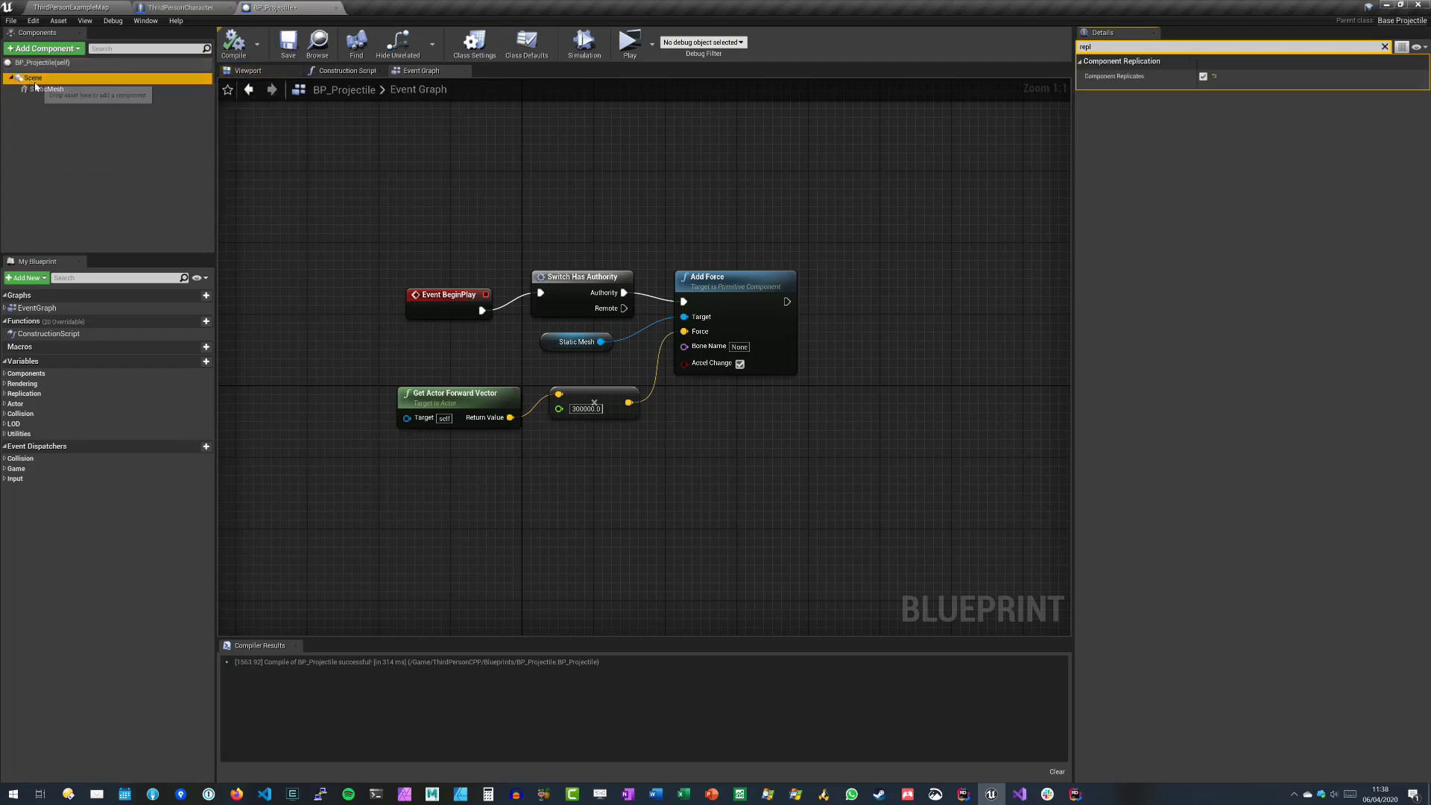
left_click(32, 92)
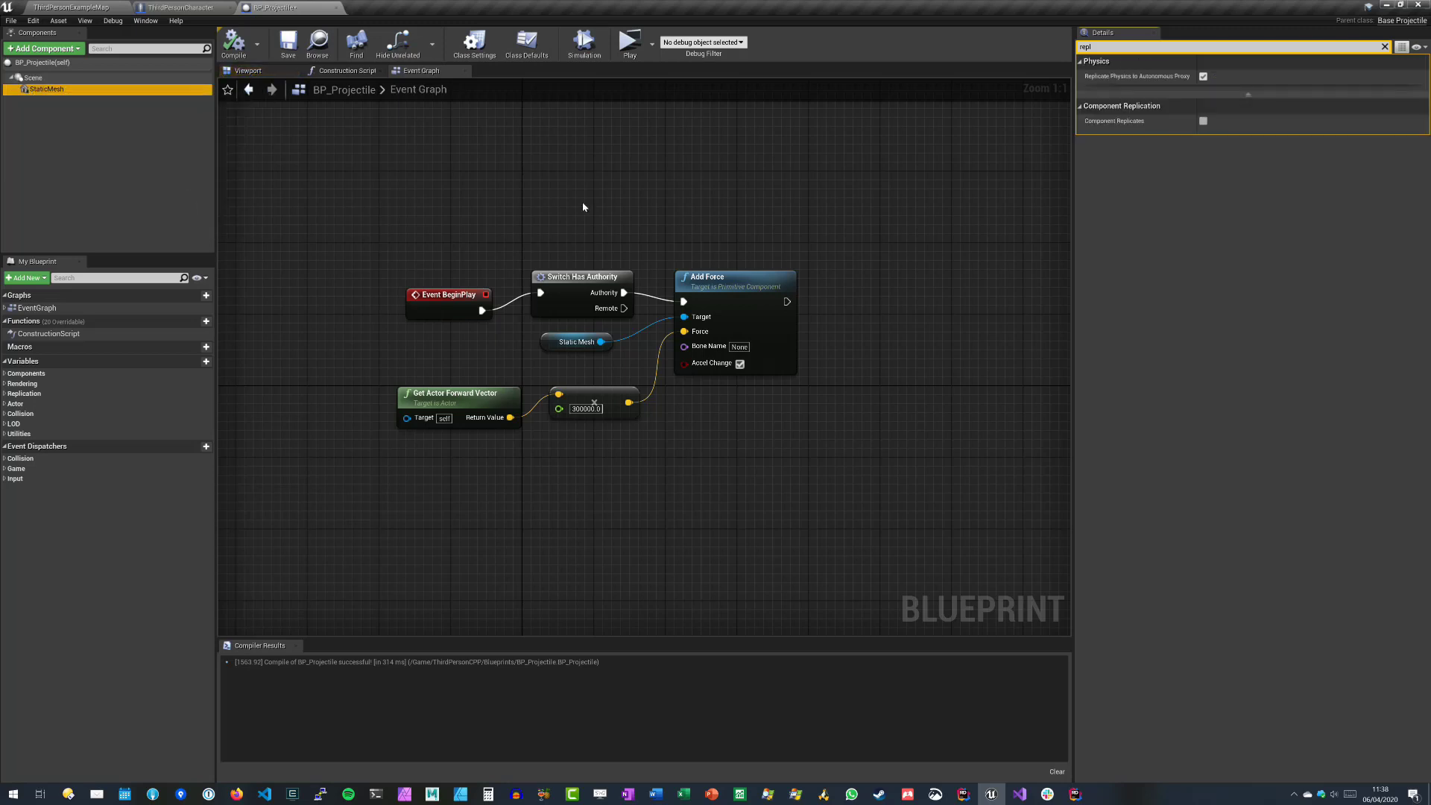
left_click(1204, 121)
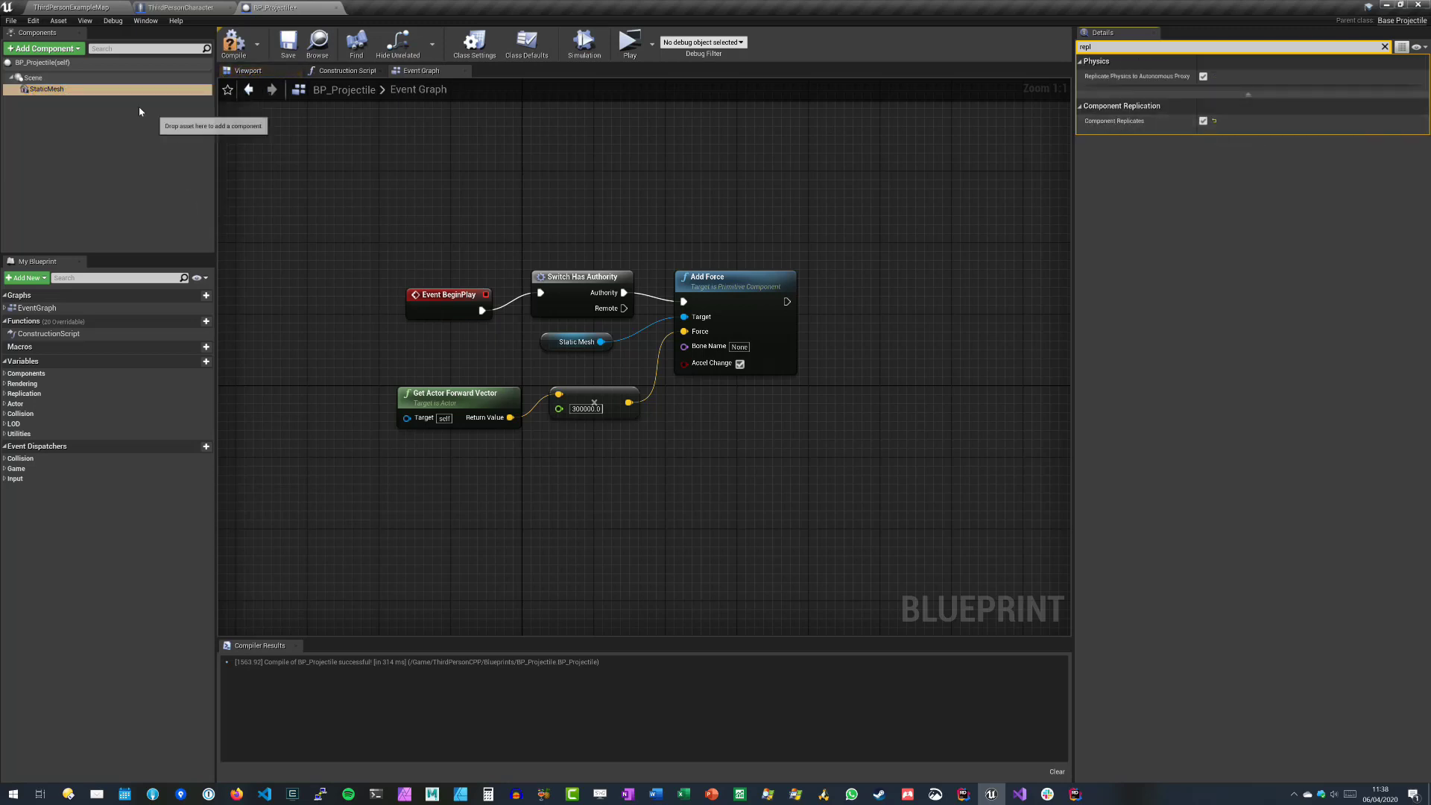
left_click(42, 81)
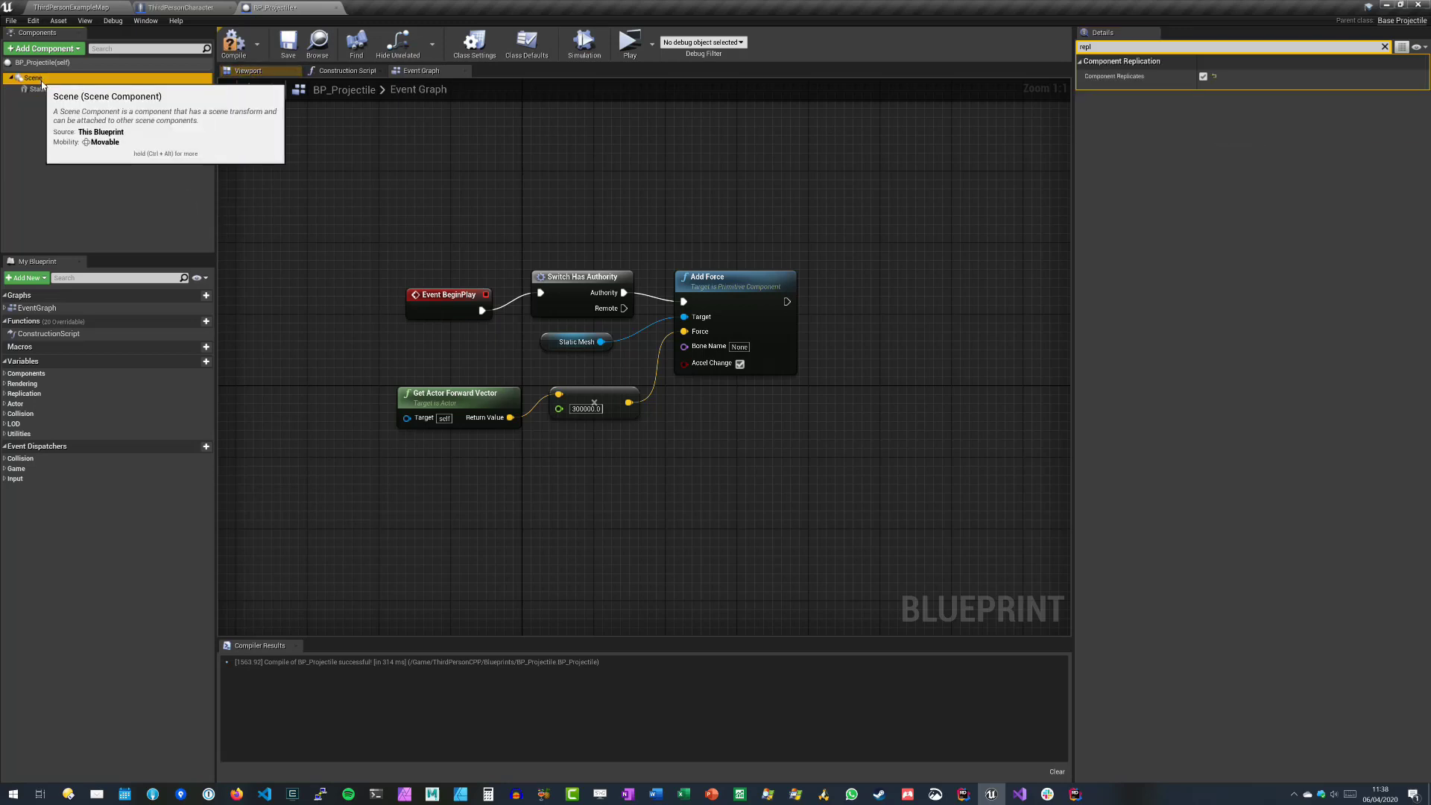
left_click(232, 49)
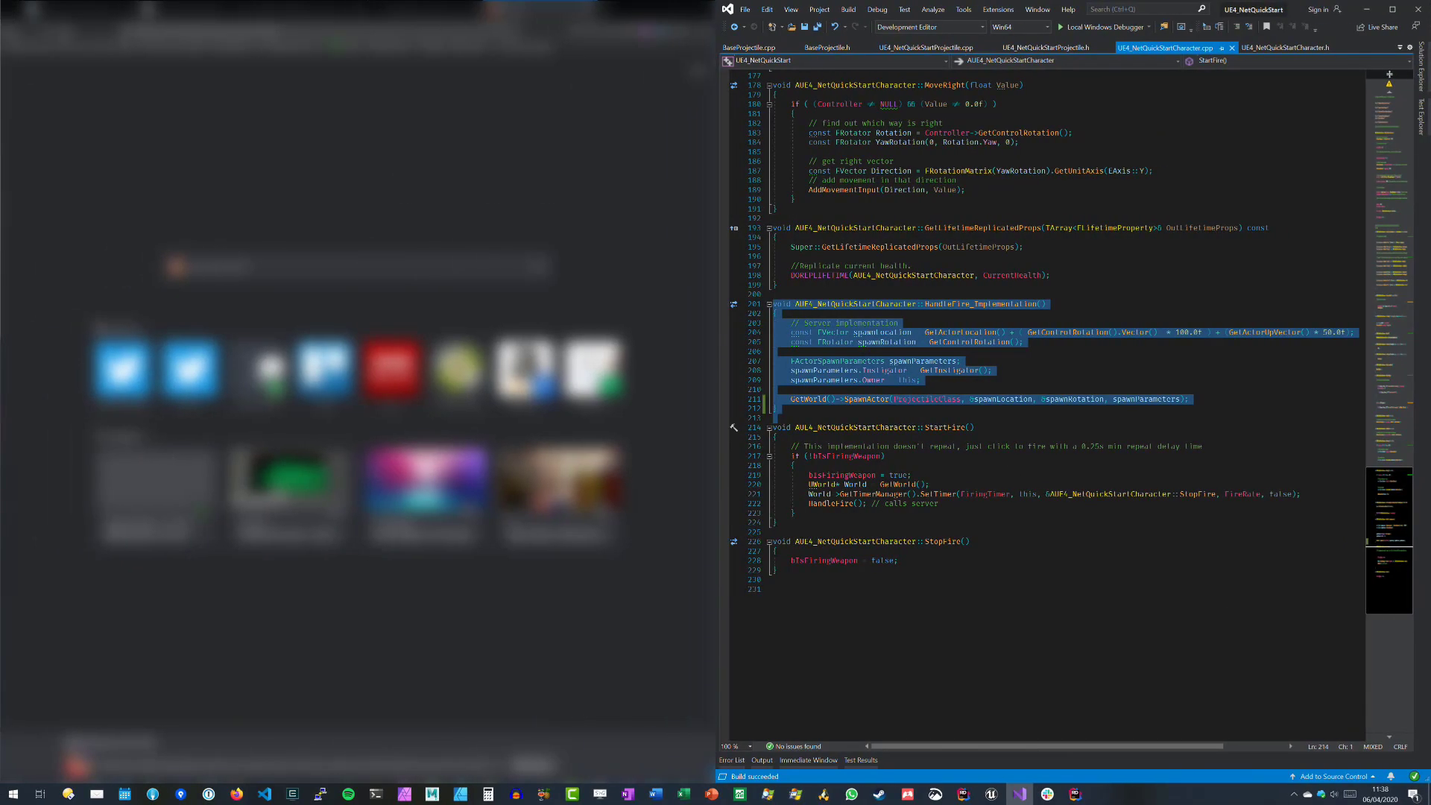
left_click(790, 389)
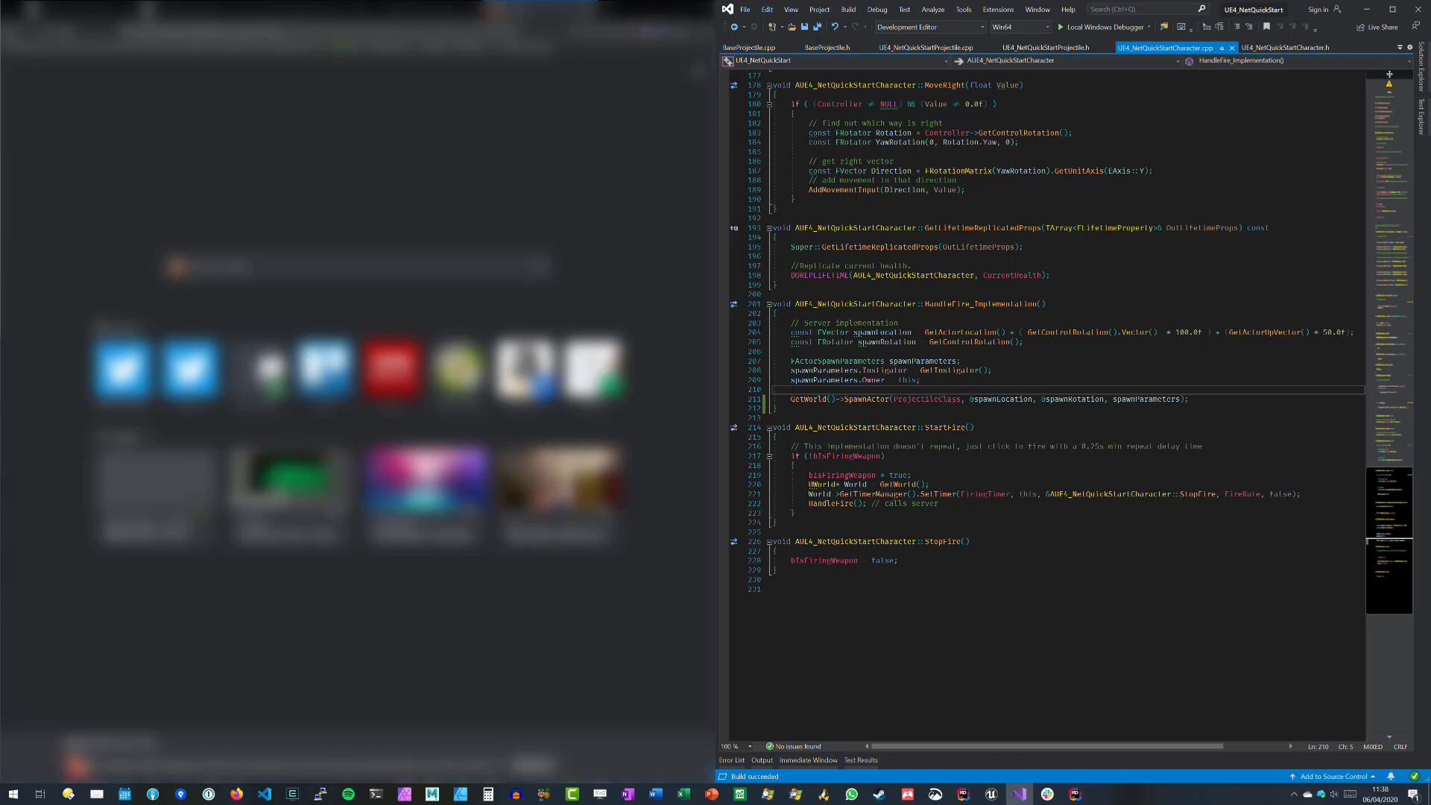
double_click(867, 398)
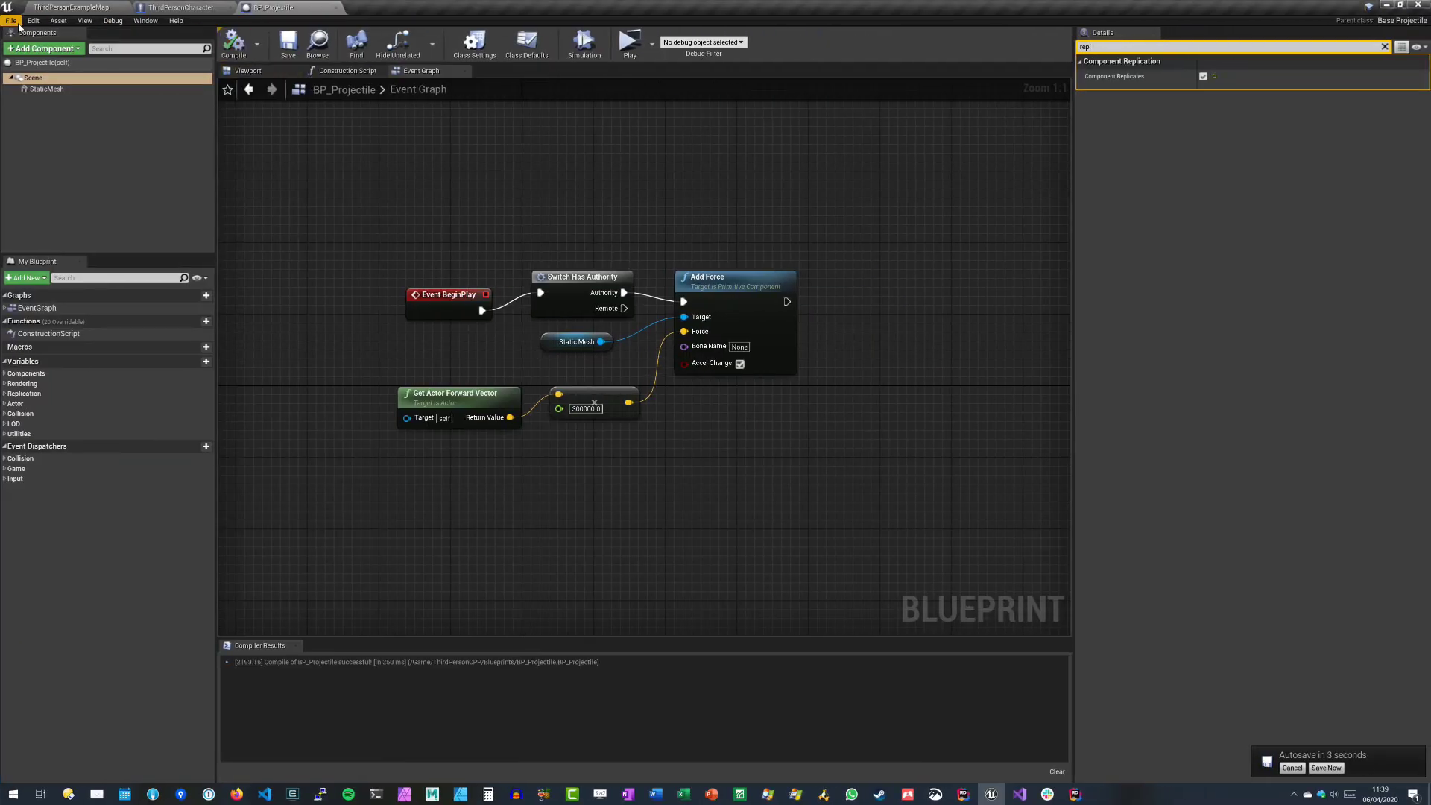
- Start the networked play preview from the level map and run the character around pushing boxes and the sphere
left_click(77, 7)
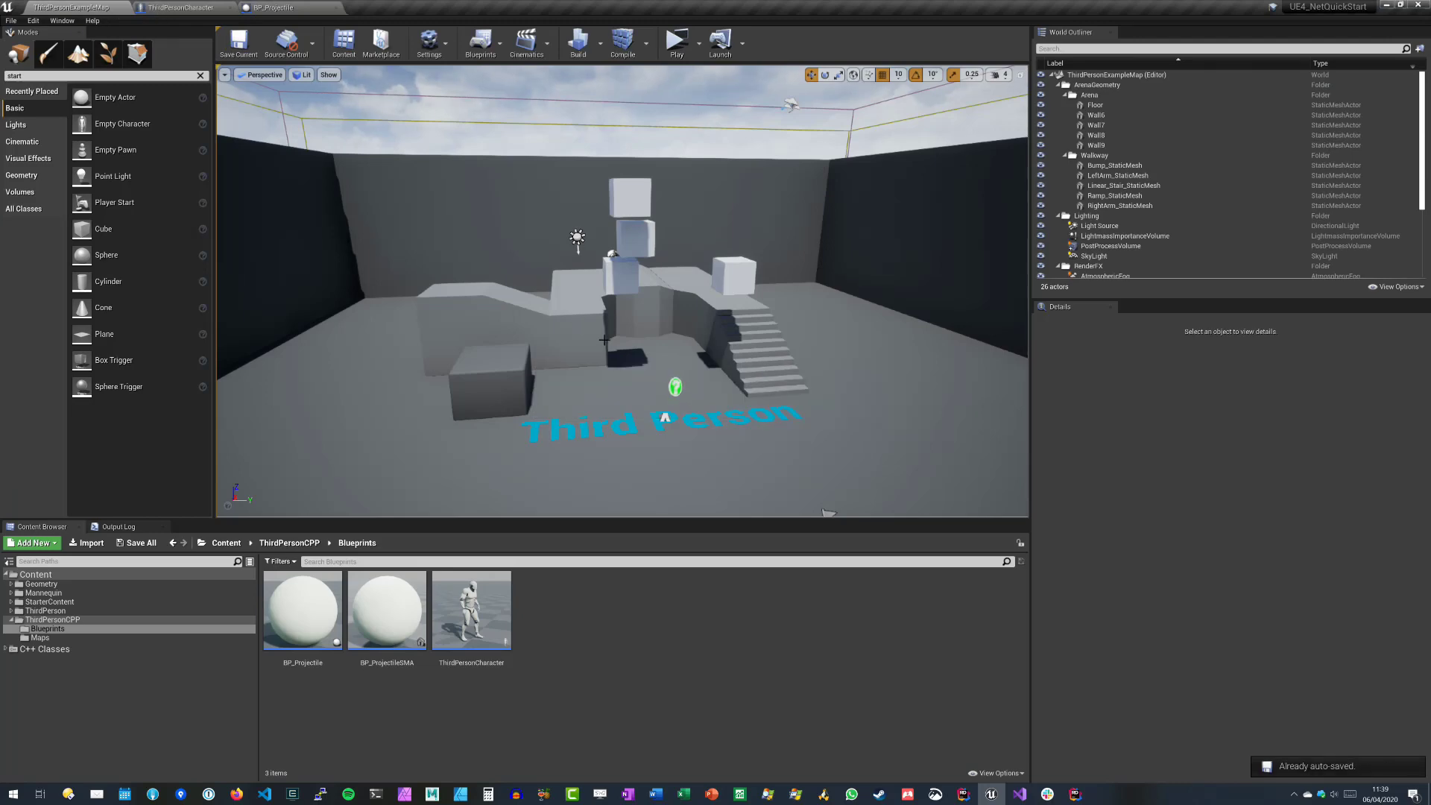
key("alt+p")
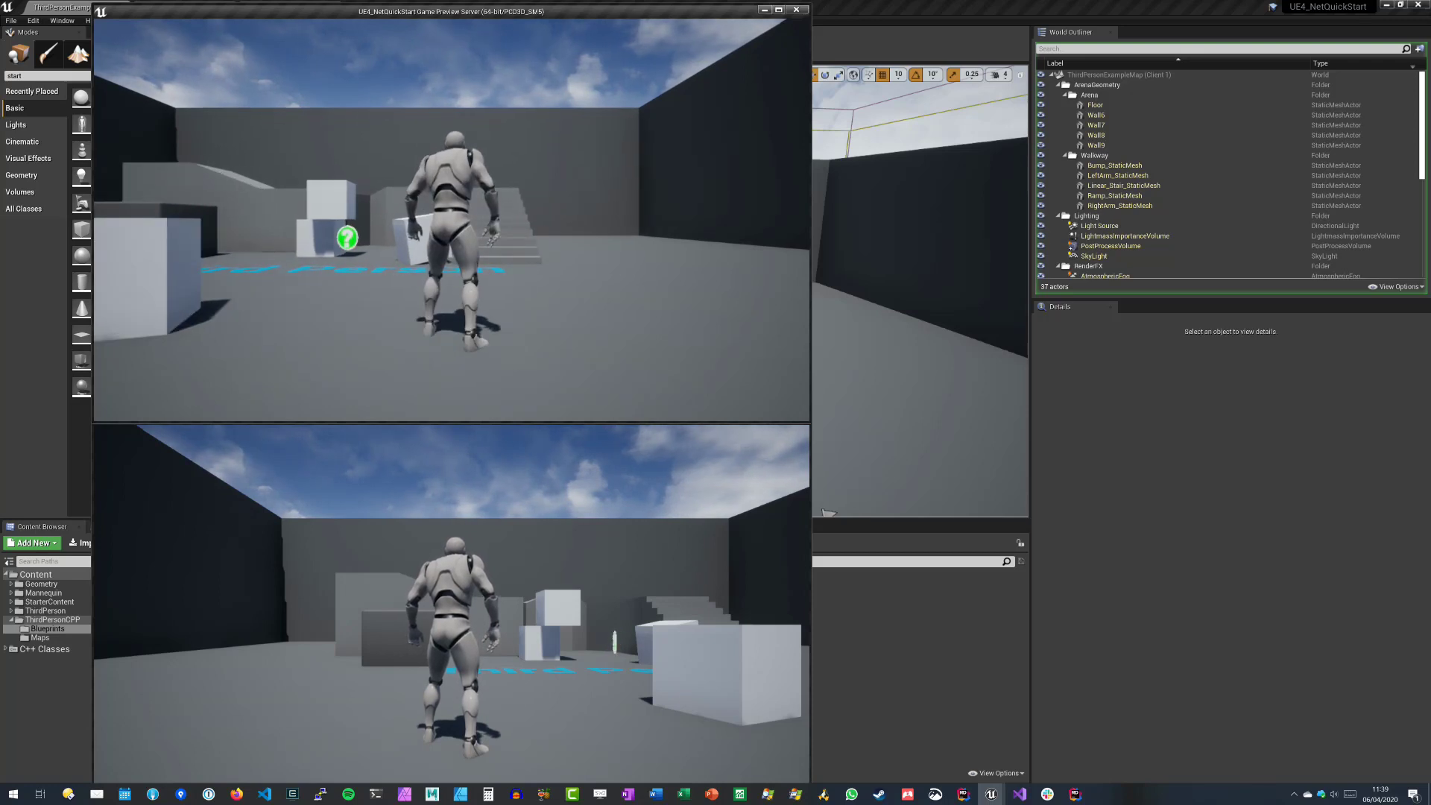
key("w")
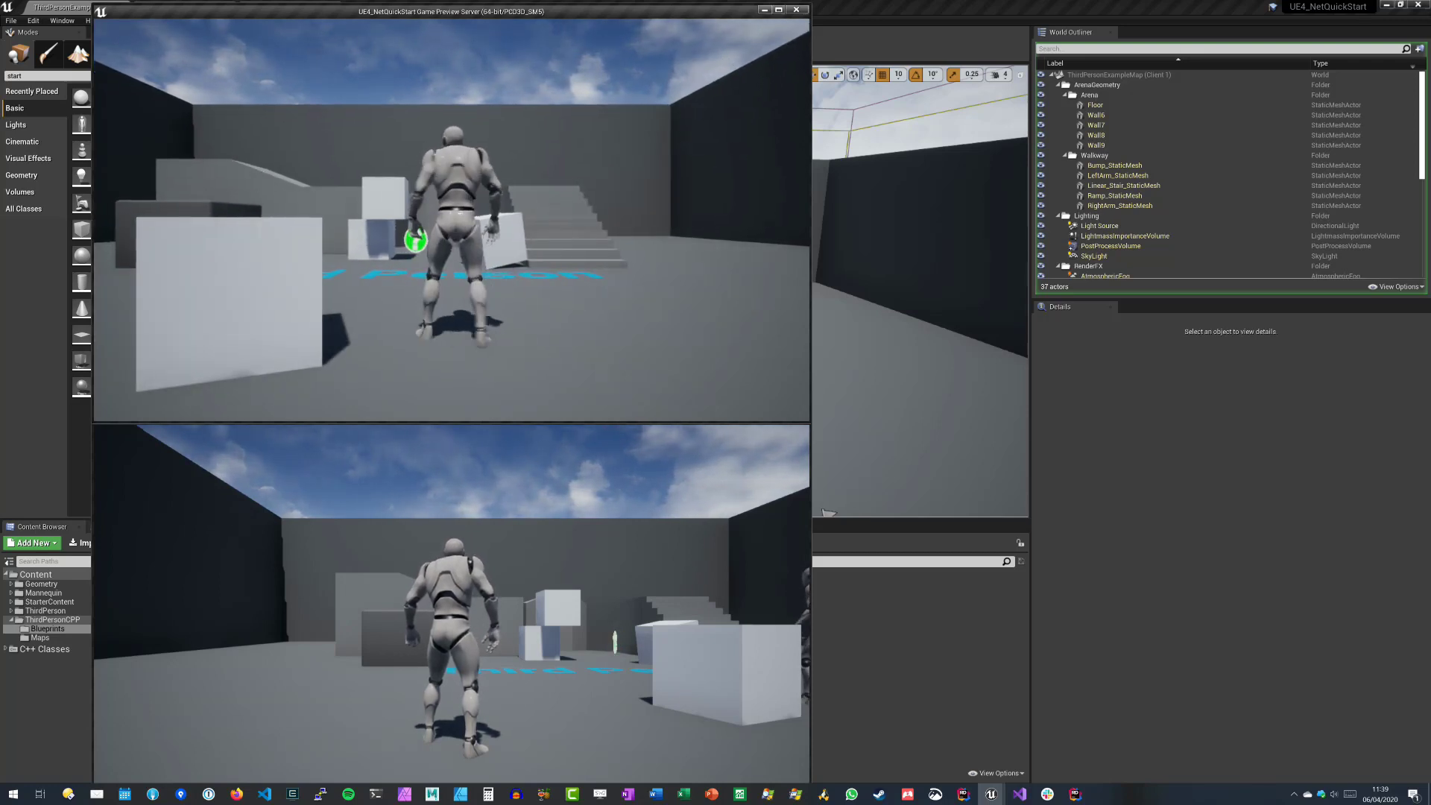
key("s")
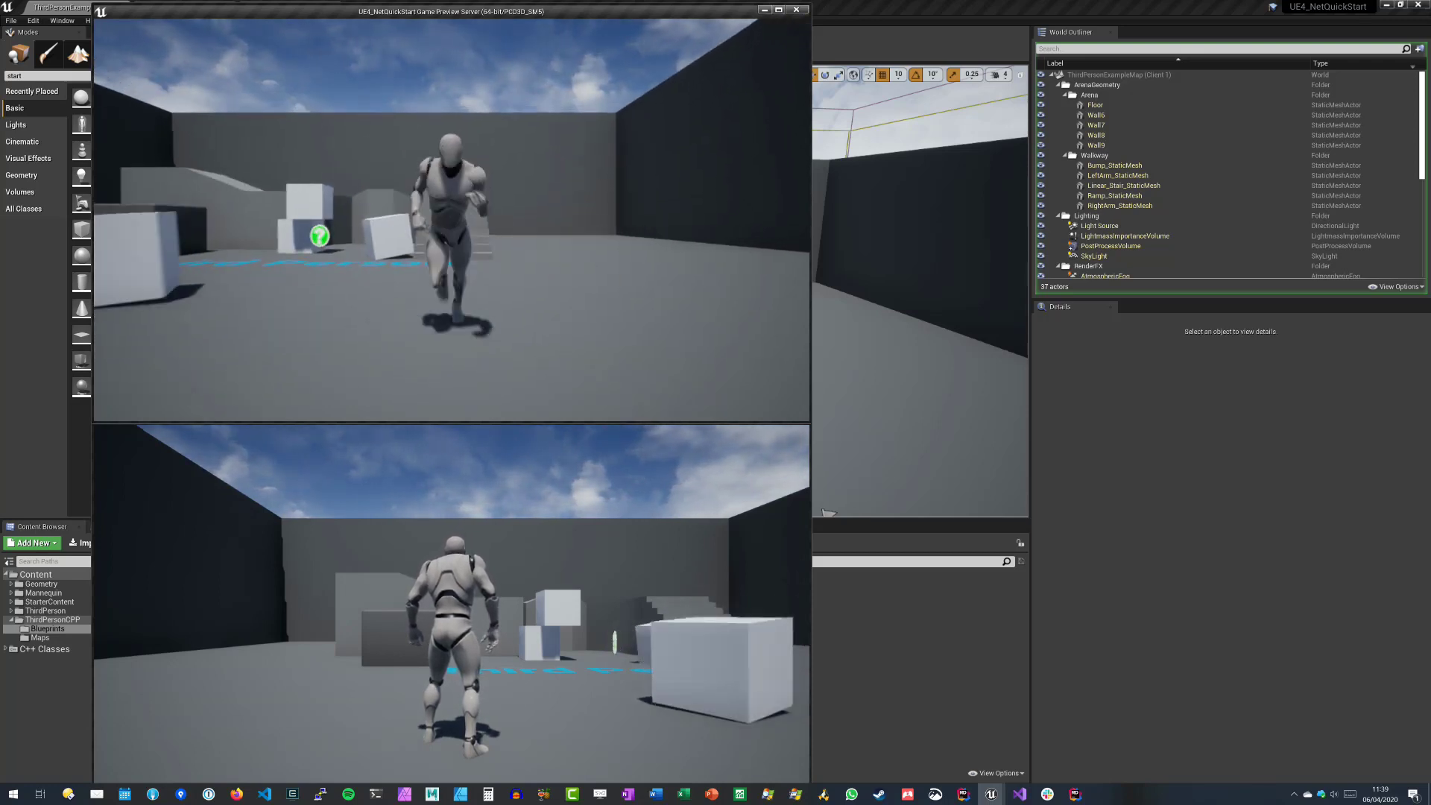
key("a")
key("shift+F1")
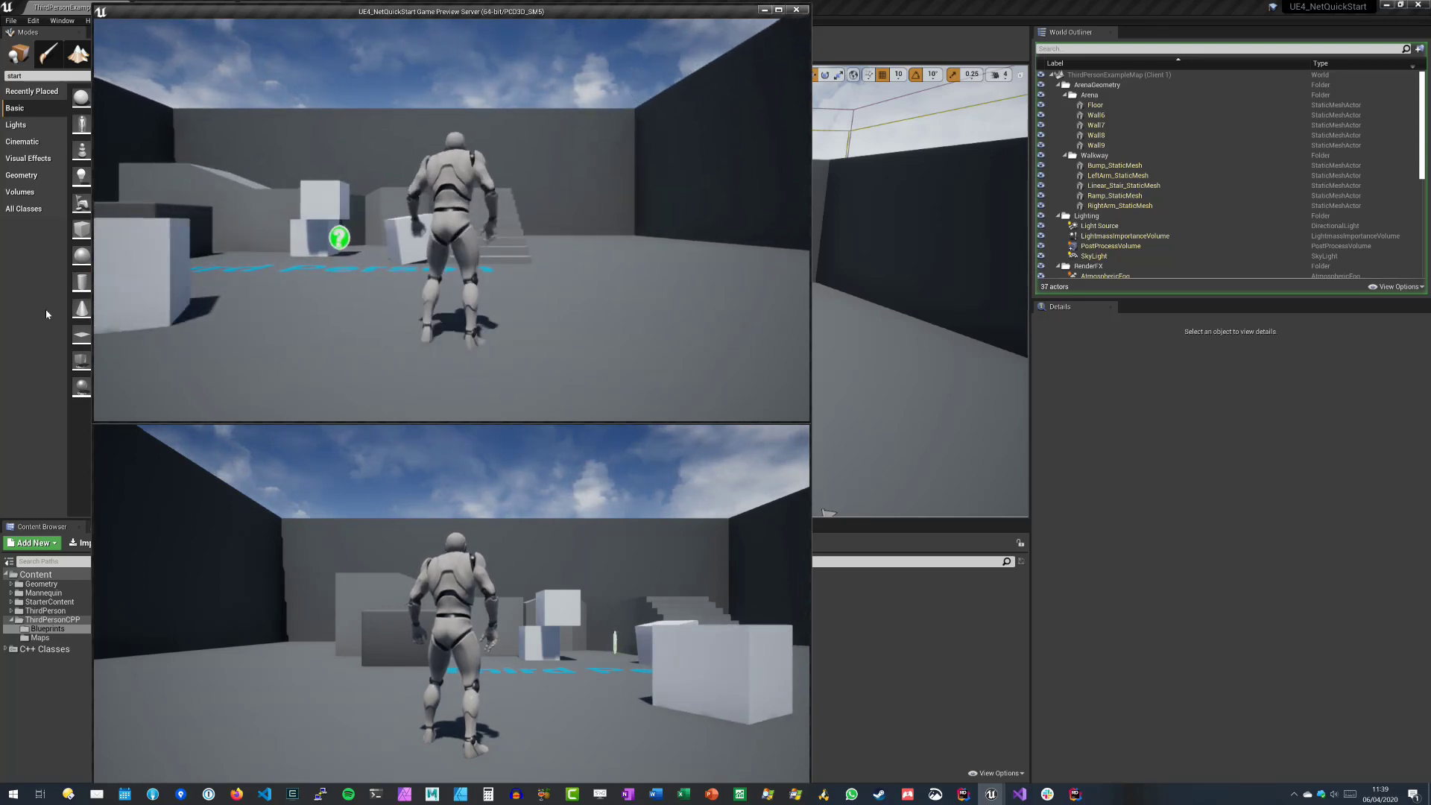
key("a")
key("d")
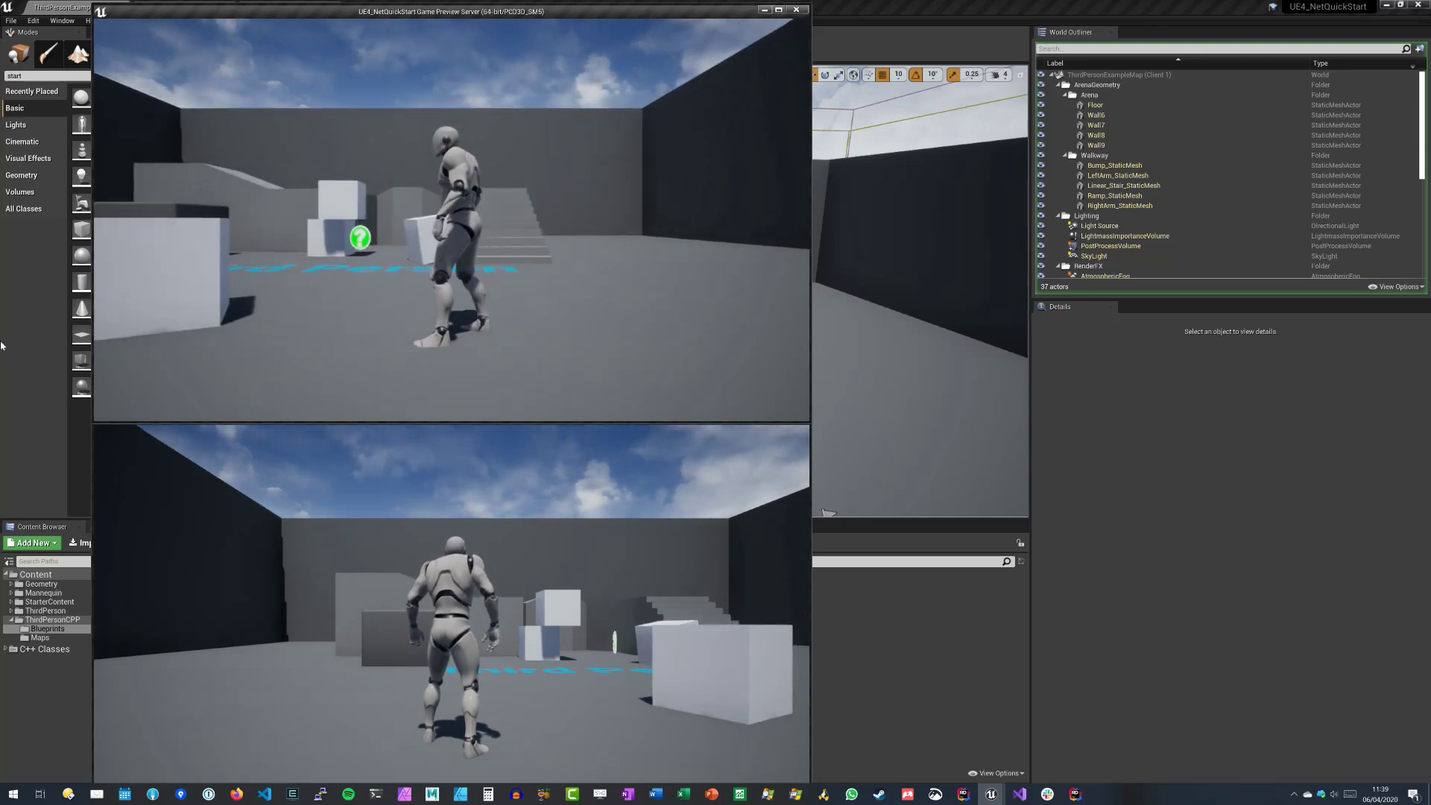
key("w")
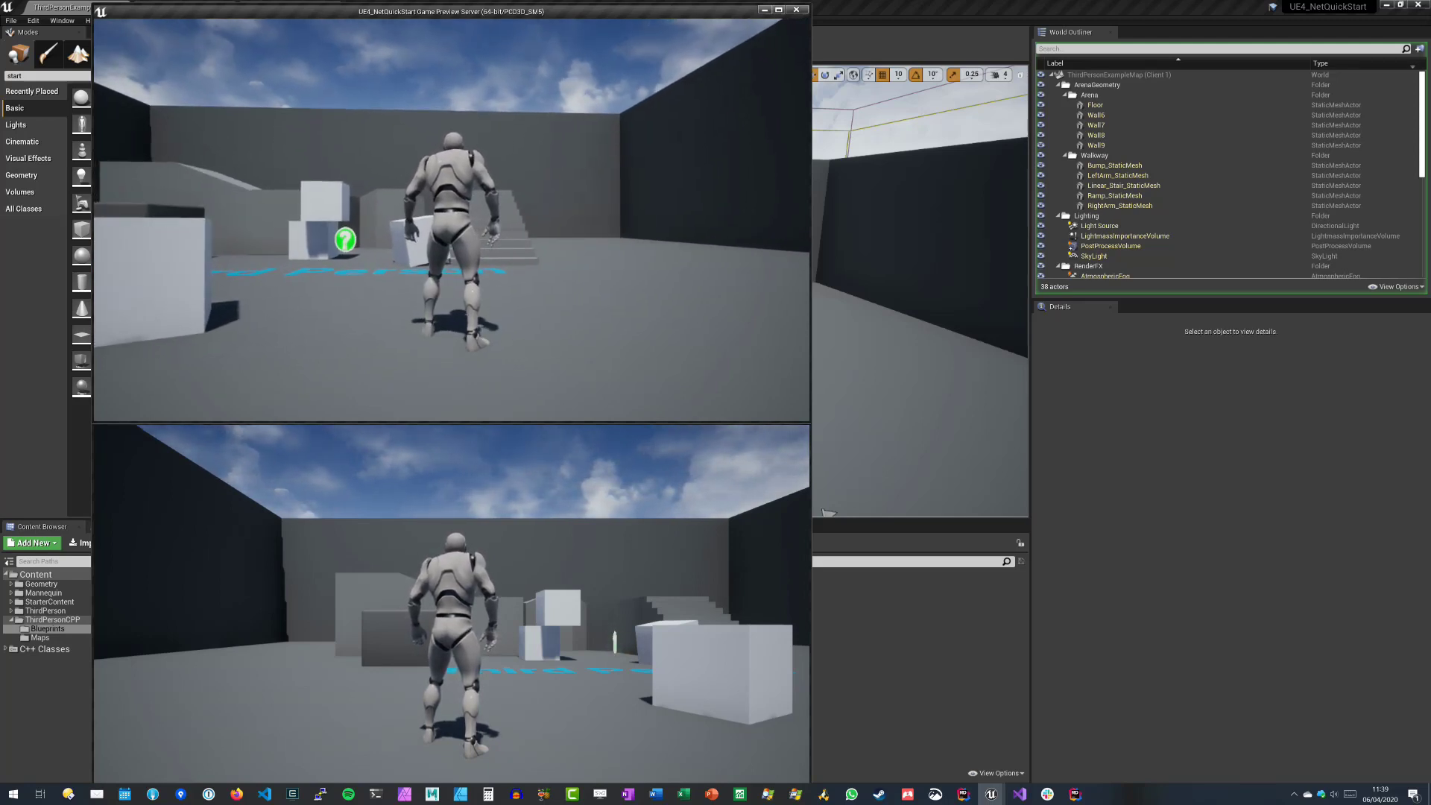
key("s")
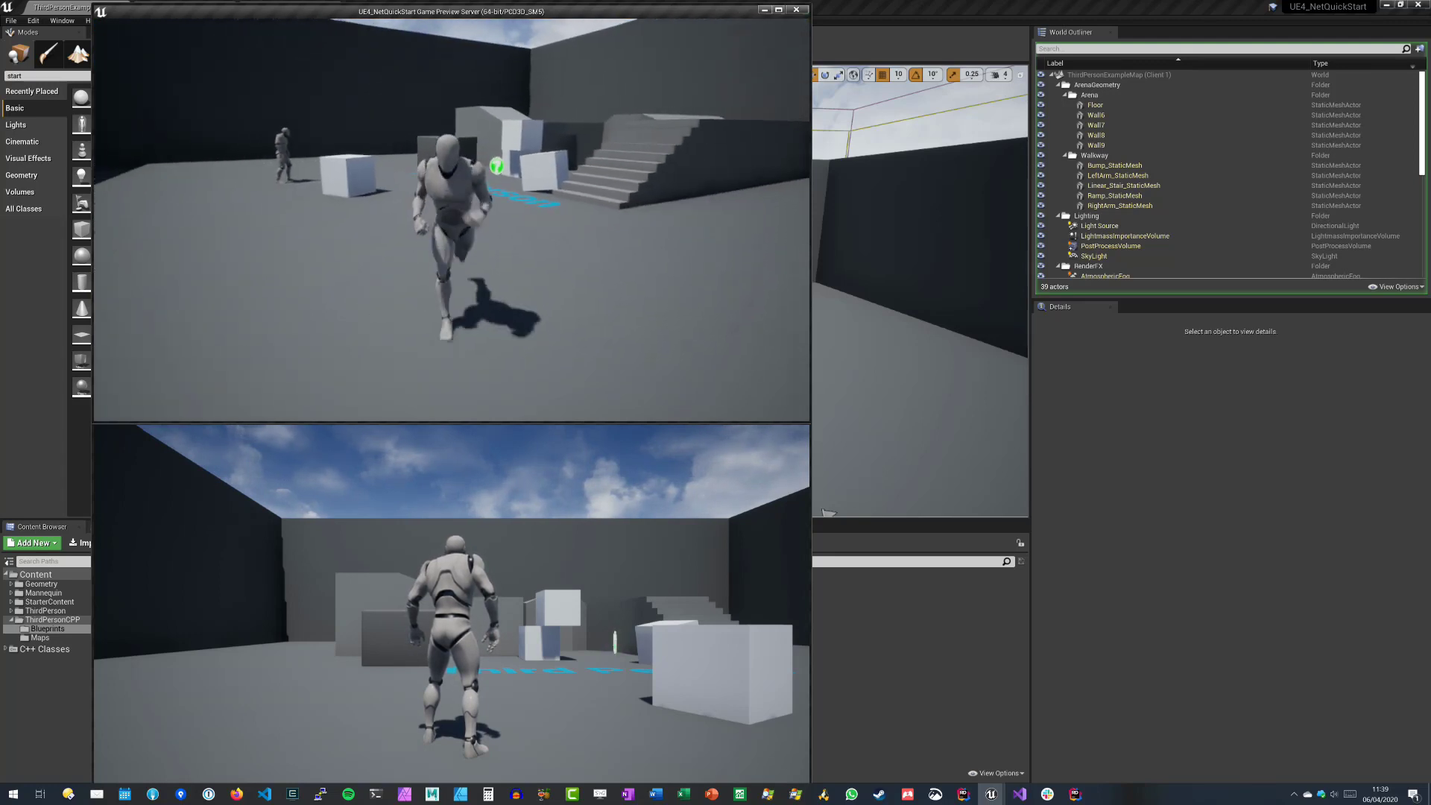
key("w")
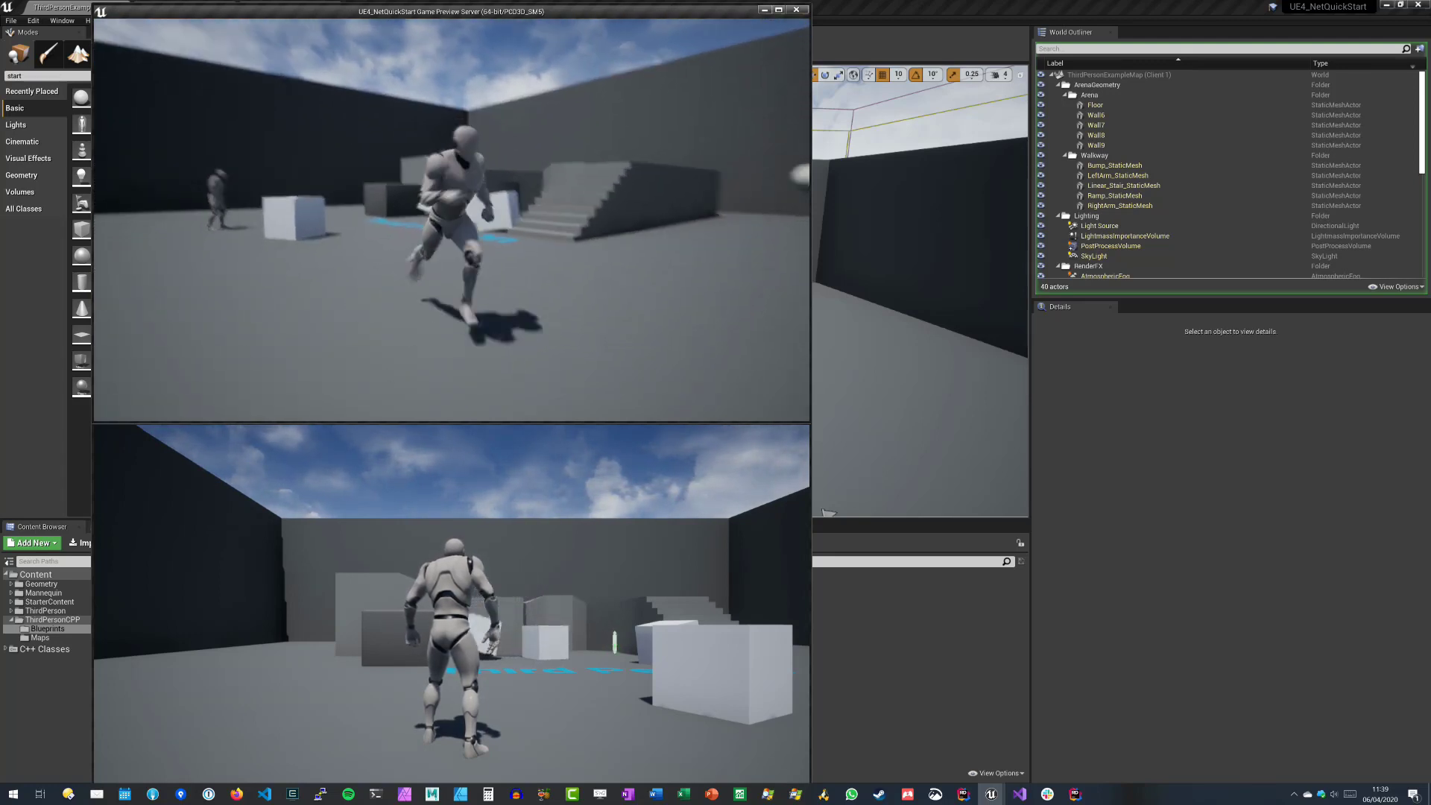
key("w")
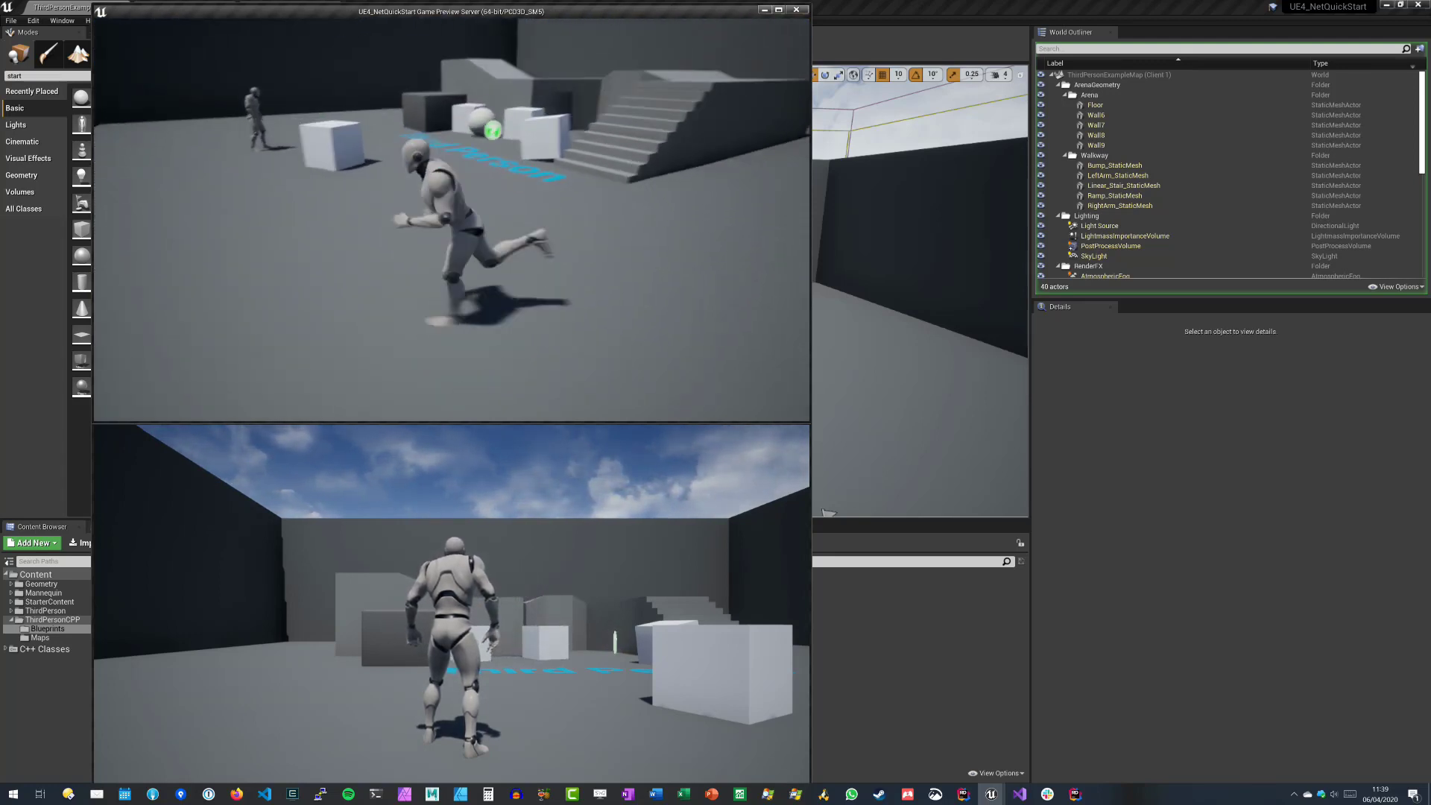
key("w")
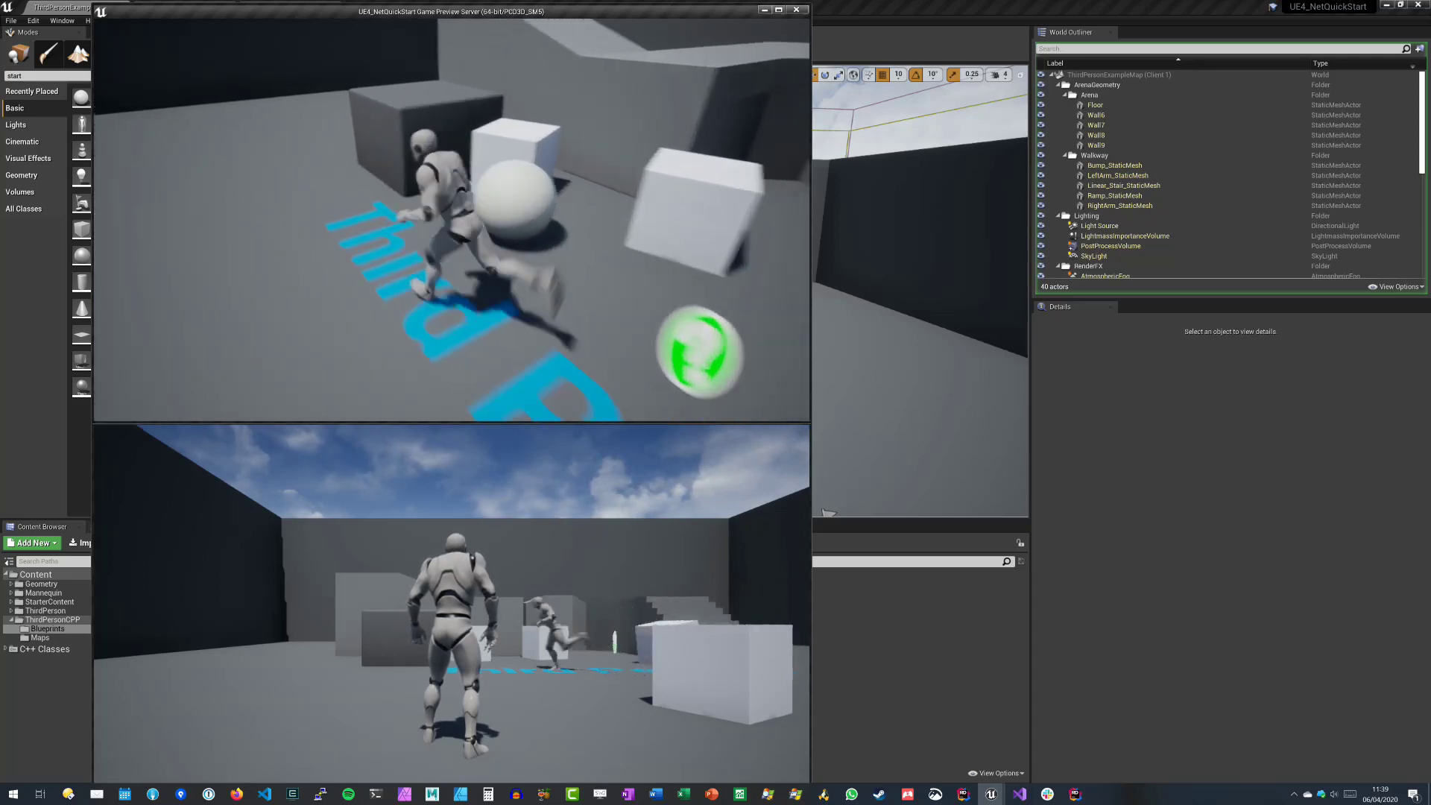
key("s")
key("w")
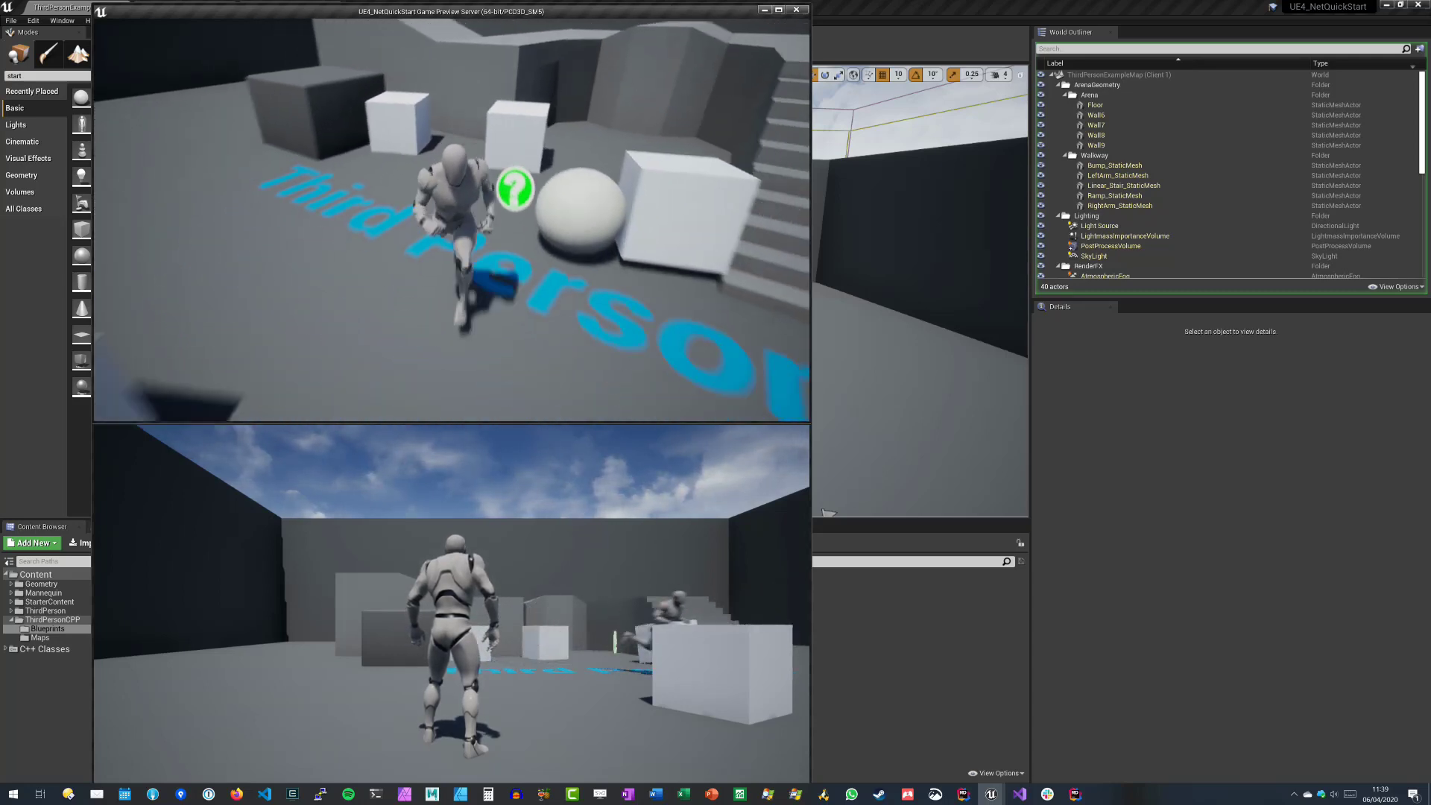
key("s")
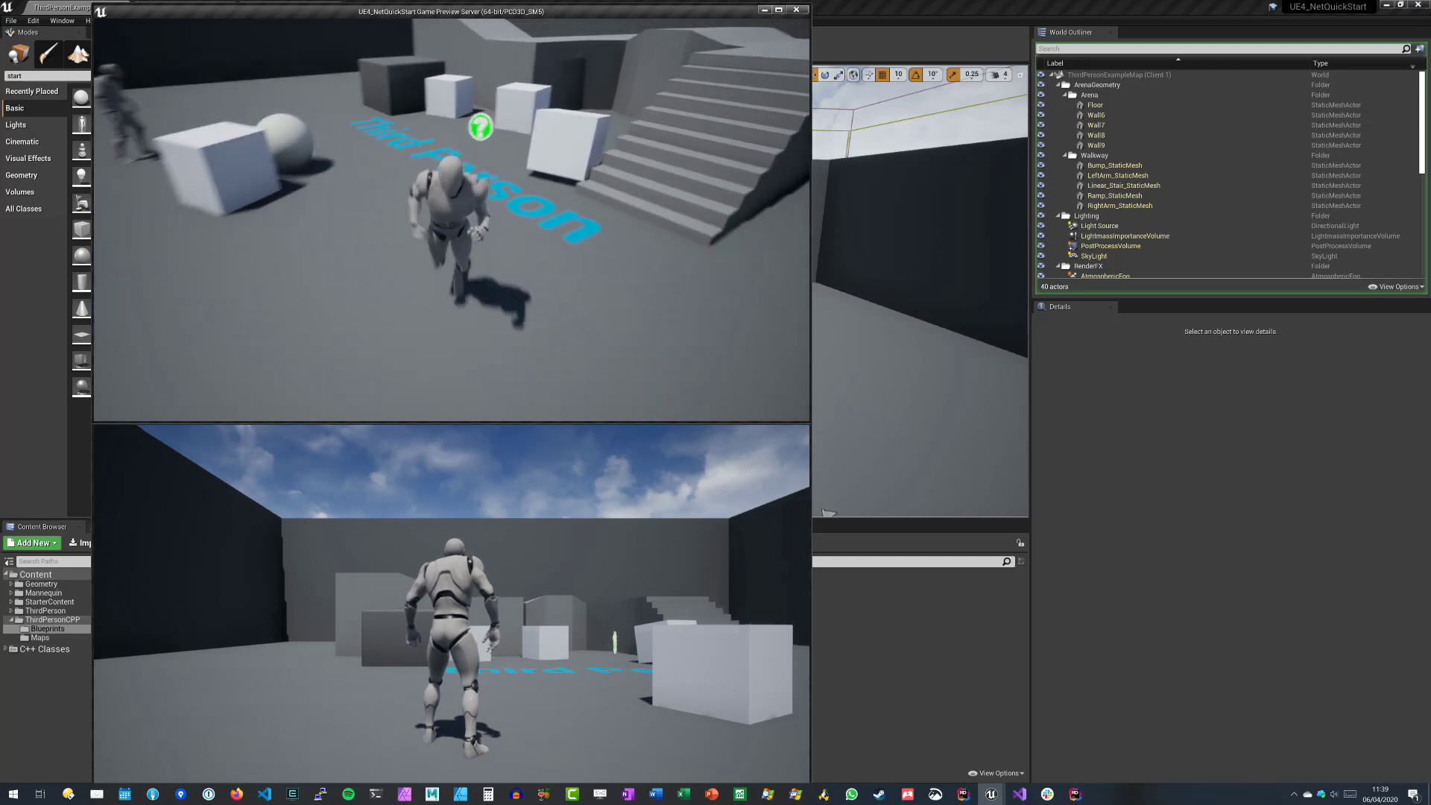
key("w")
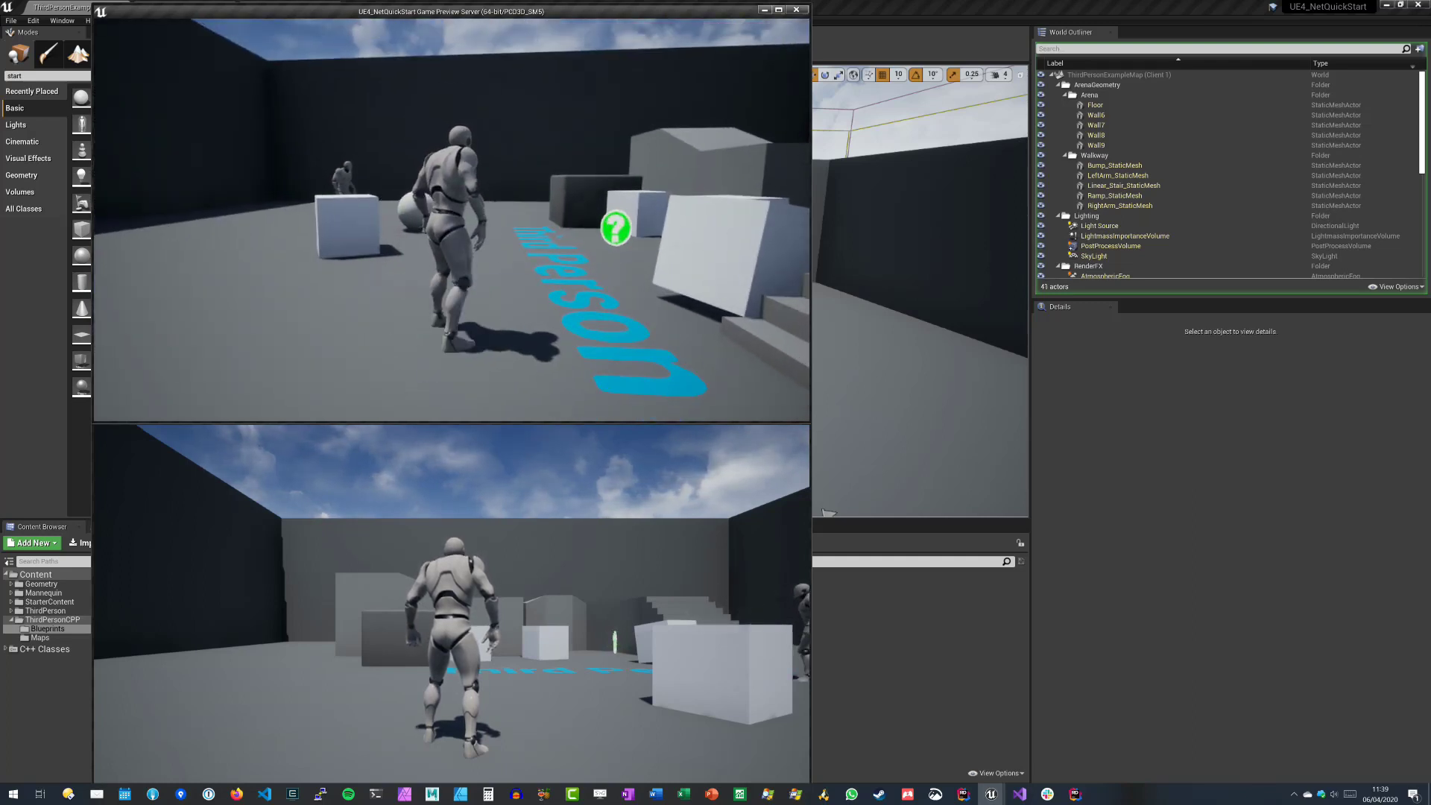
key("w")
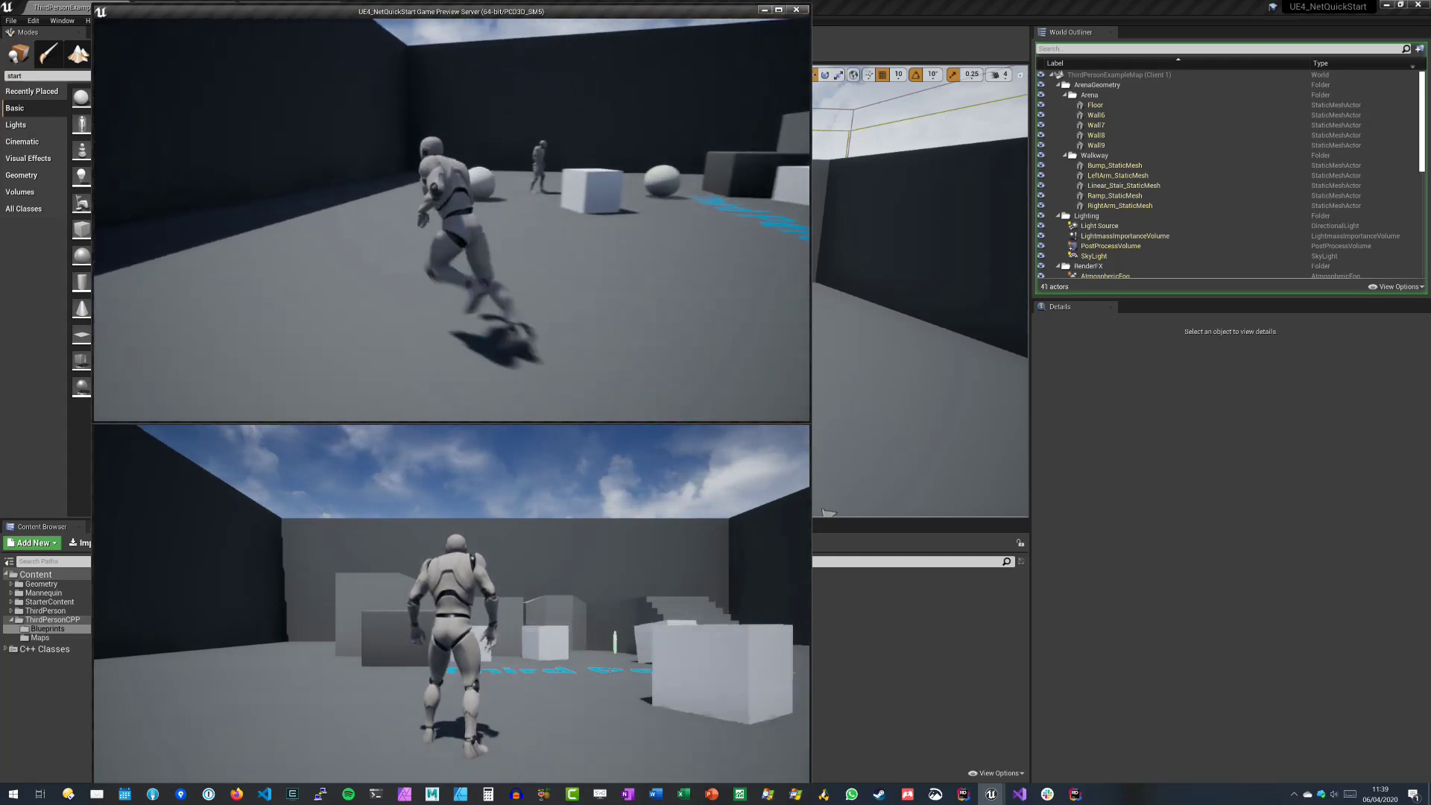
key("a")
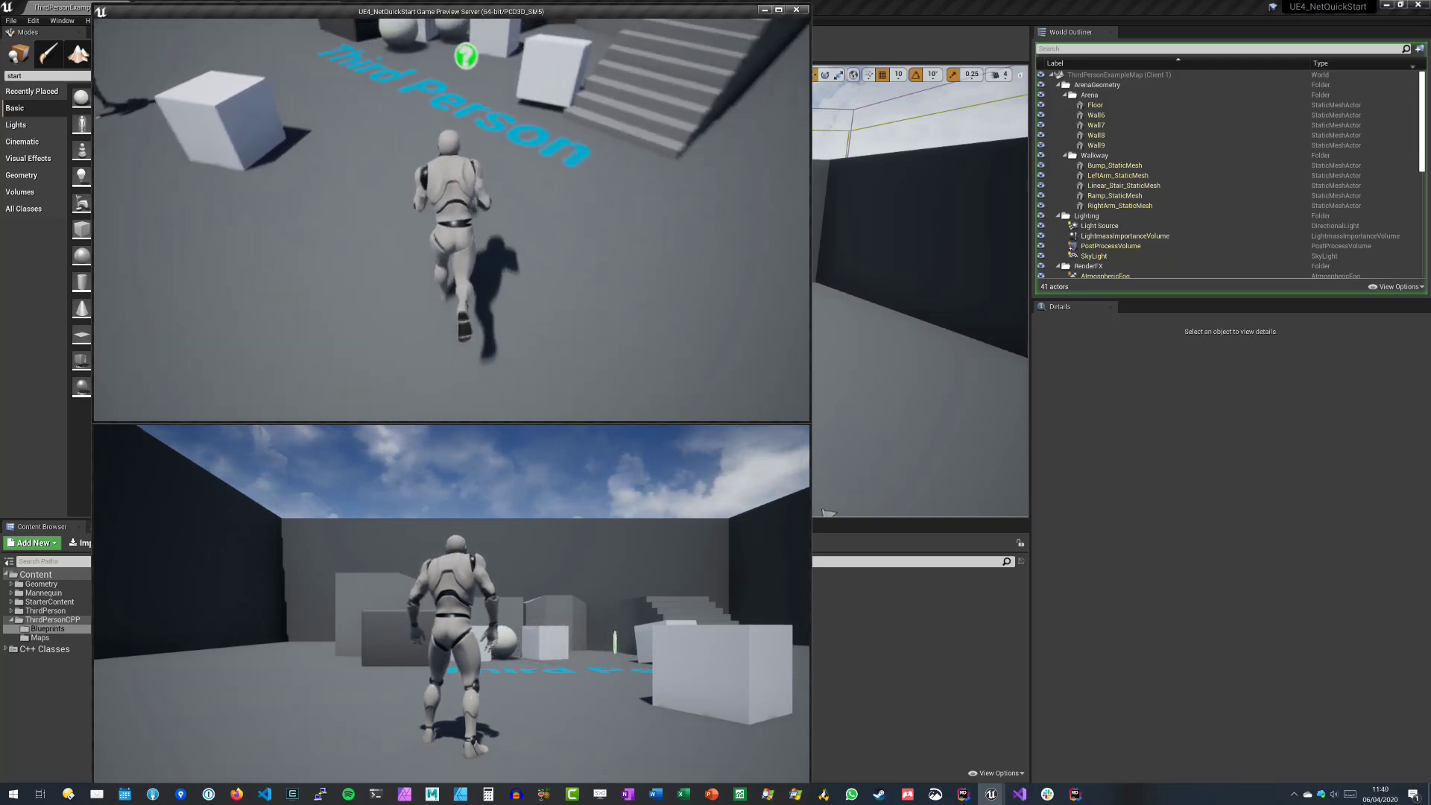
- Run over the ramp and among the cubes, then fire a physics projectile at a cube
key("w")
key("w")
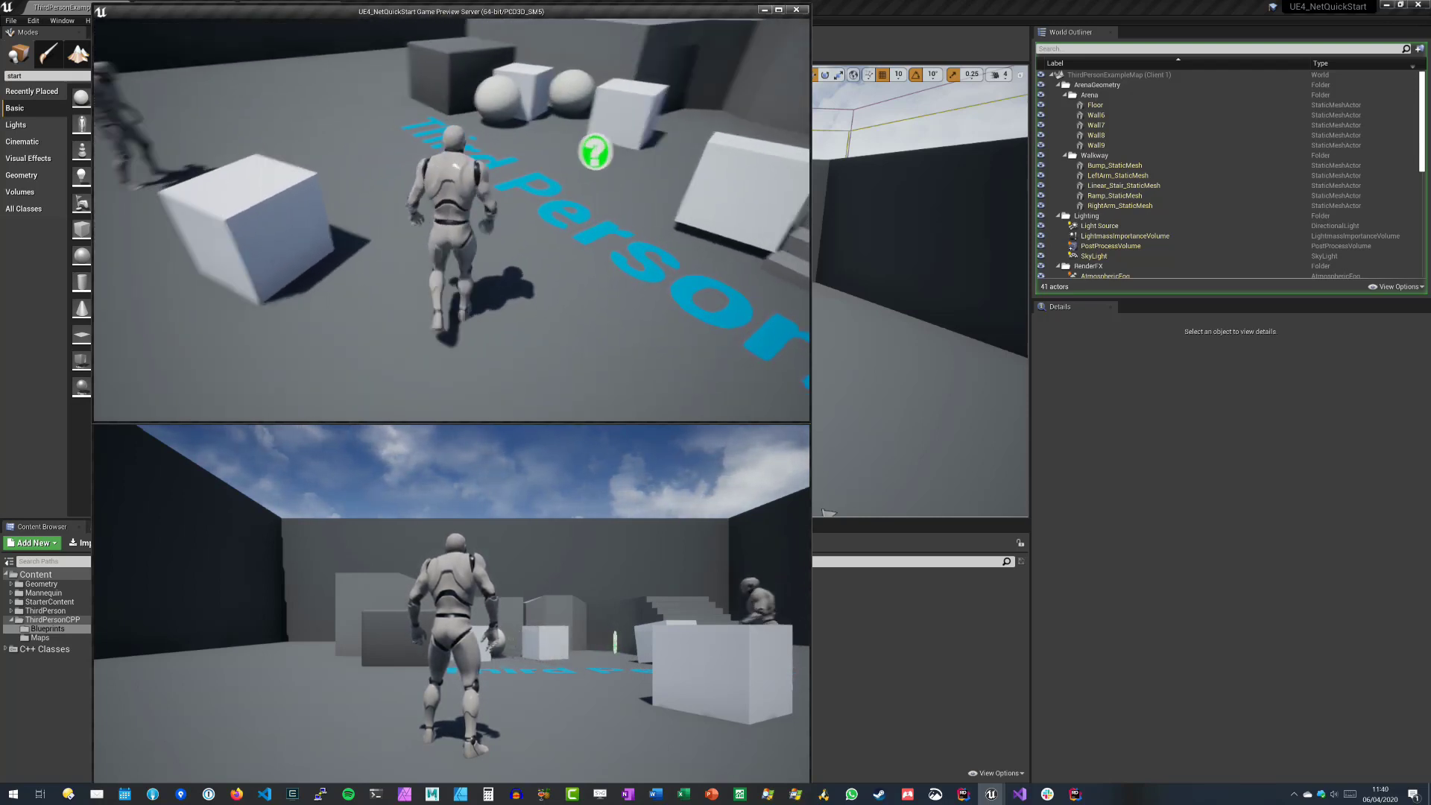
key("w")
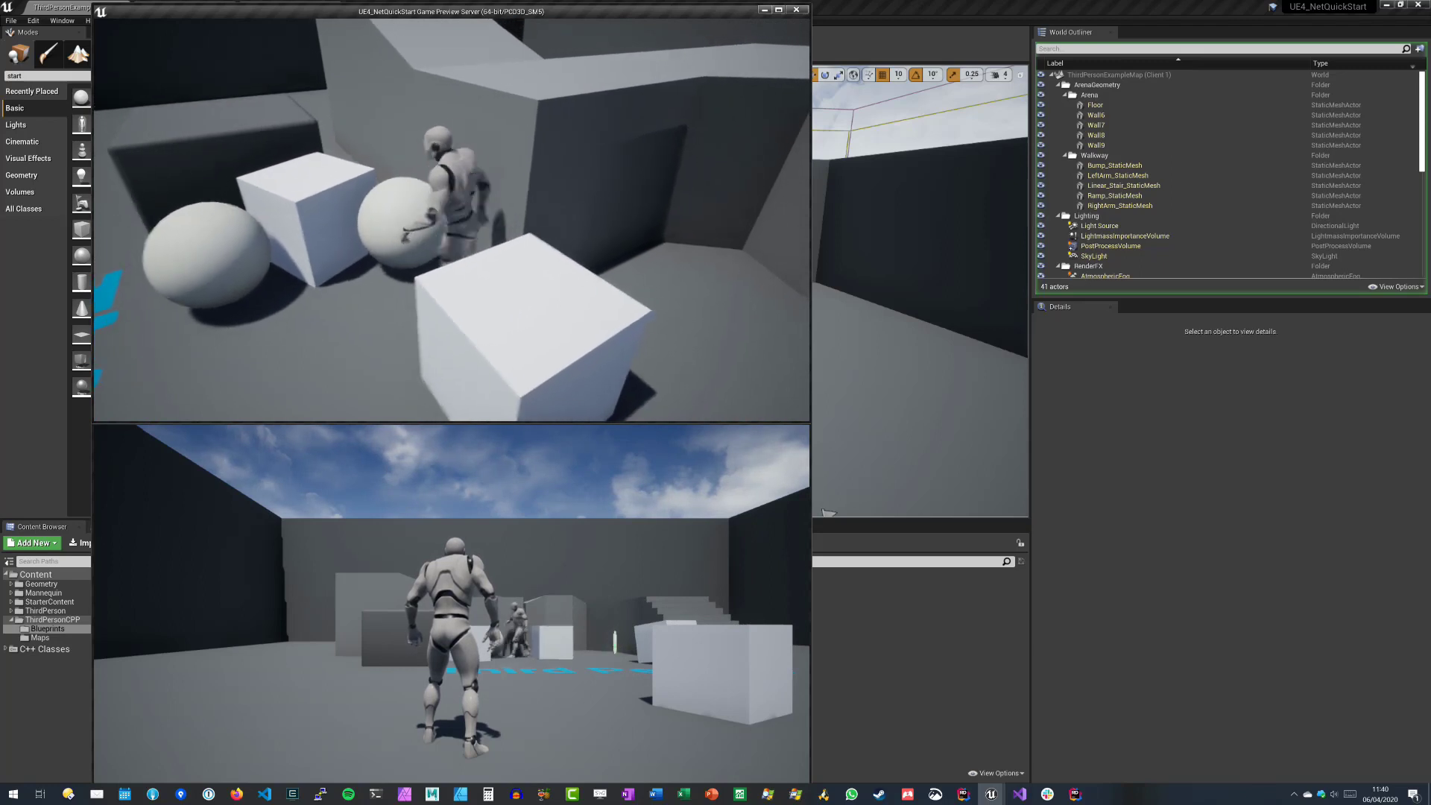
key("w")
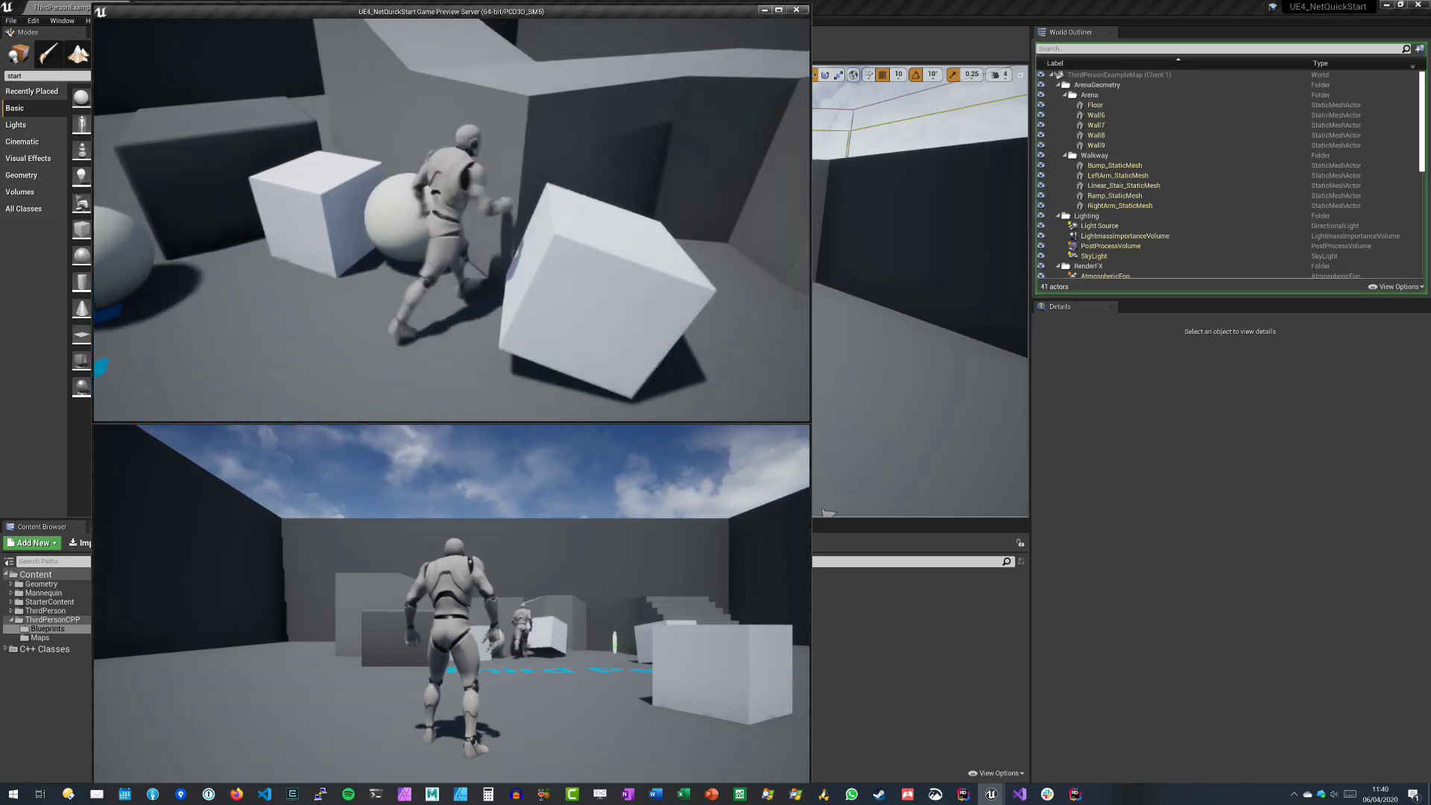
key("w")
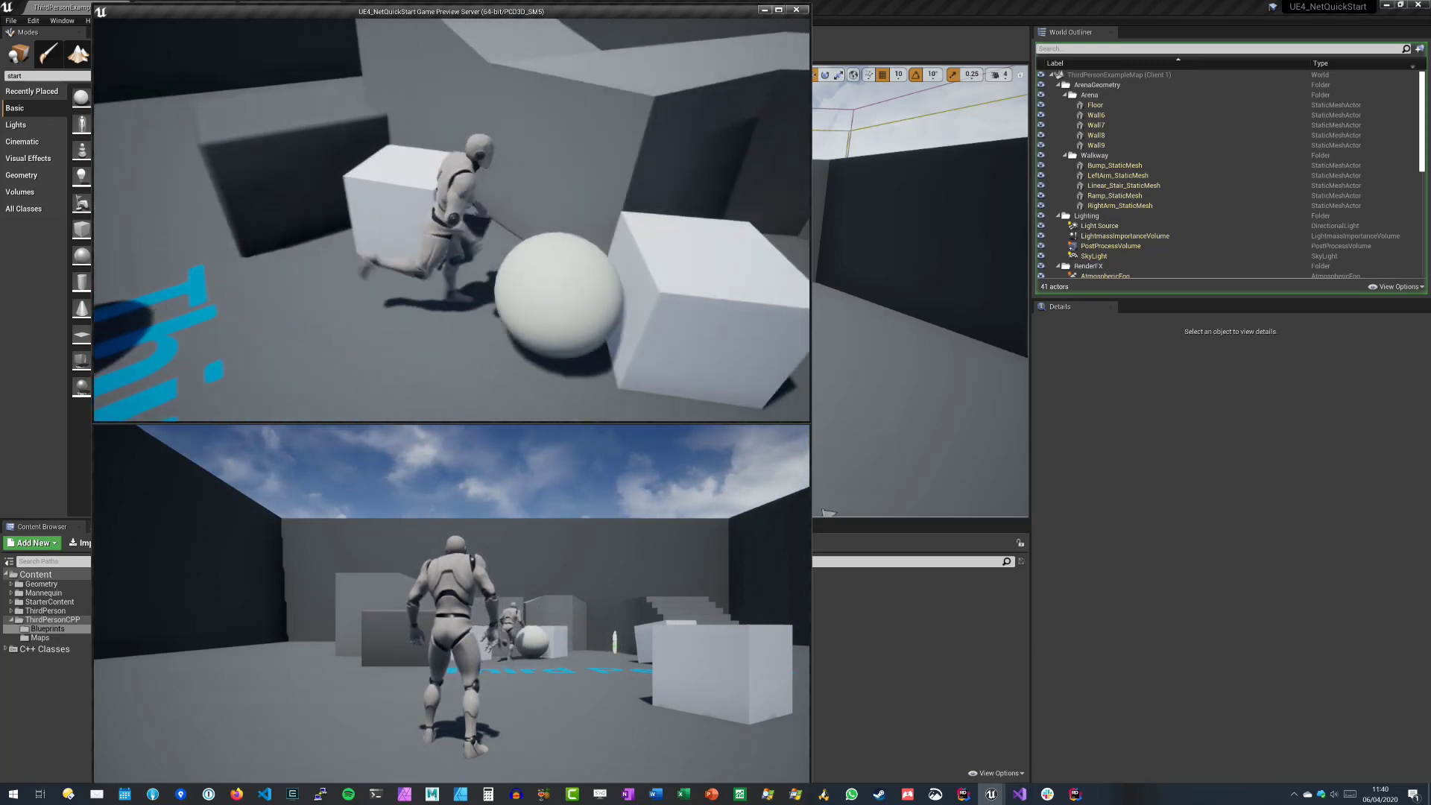
key("s")
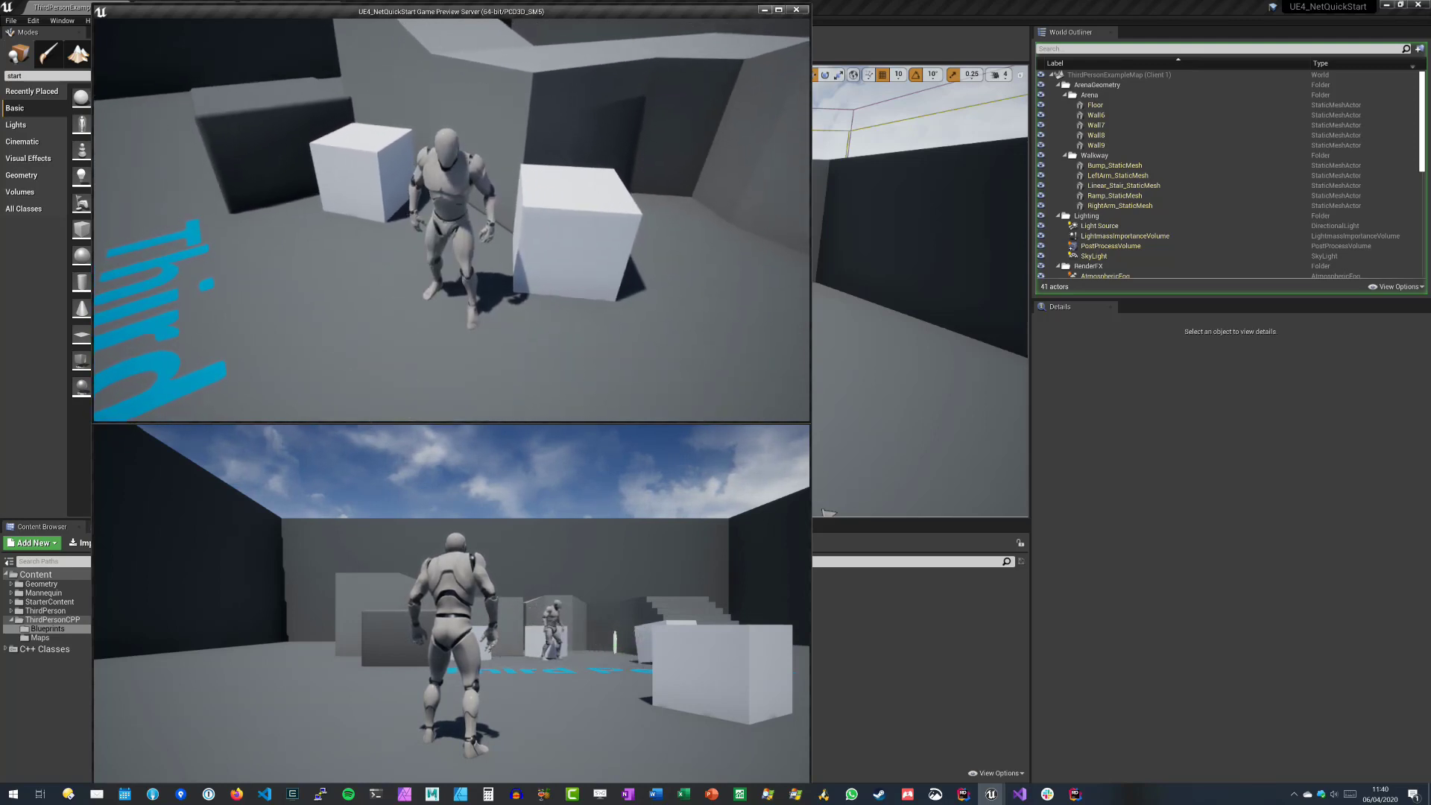
key("w")
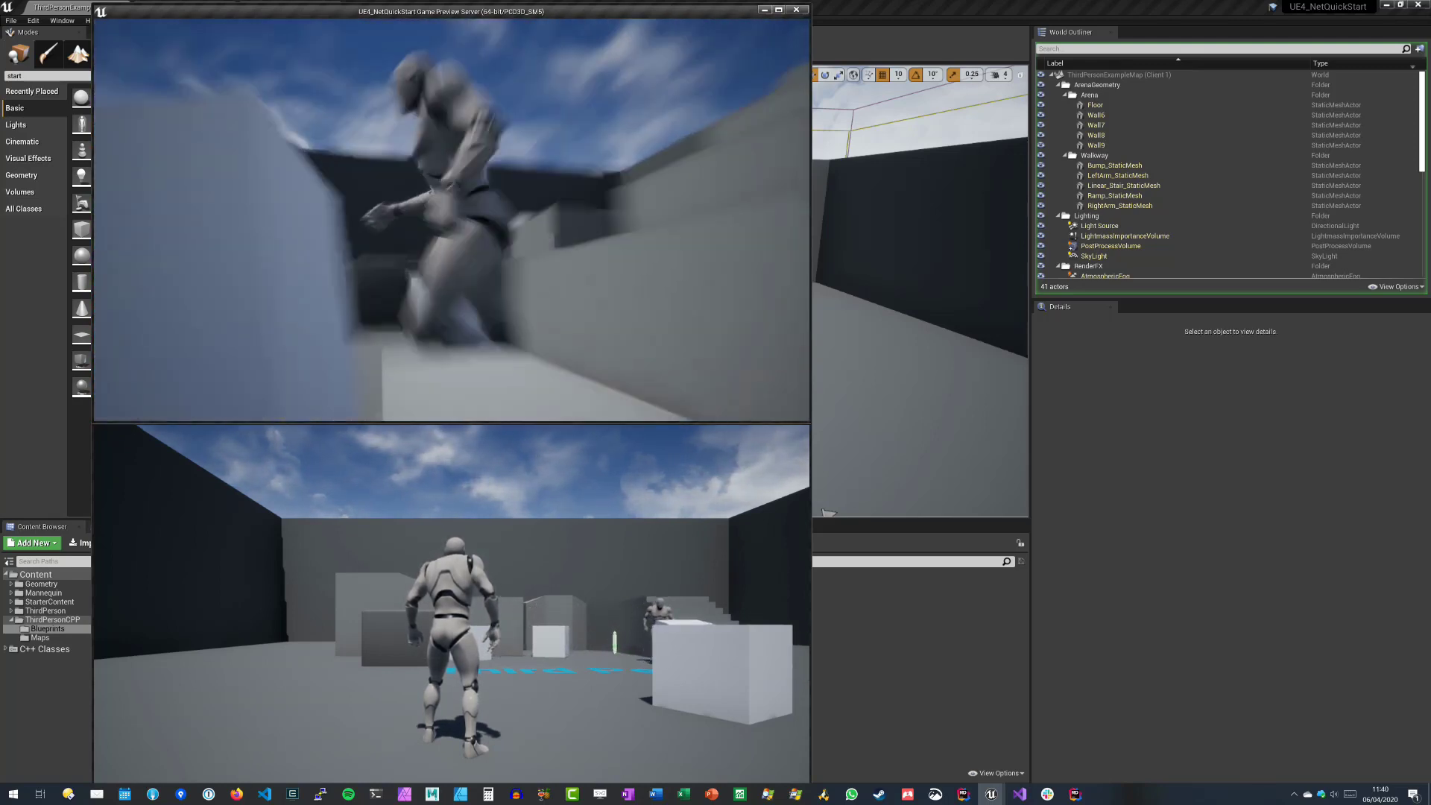
key("w")
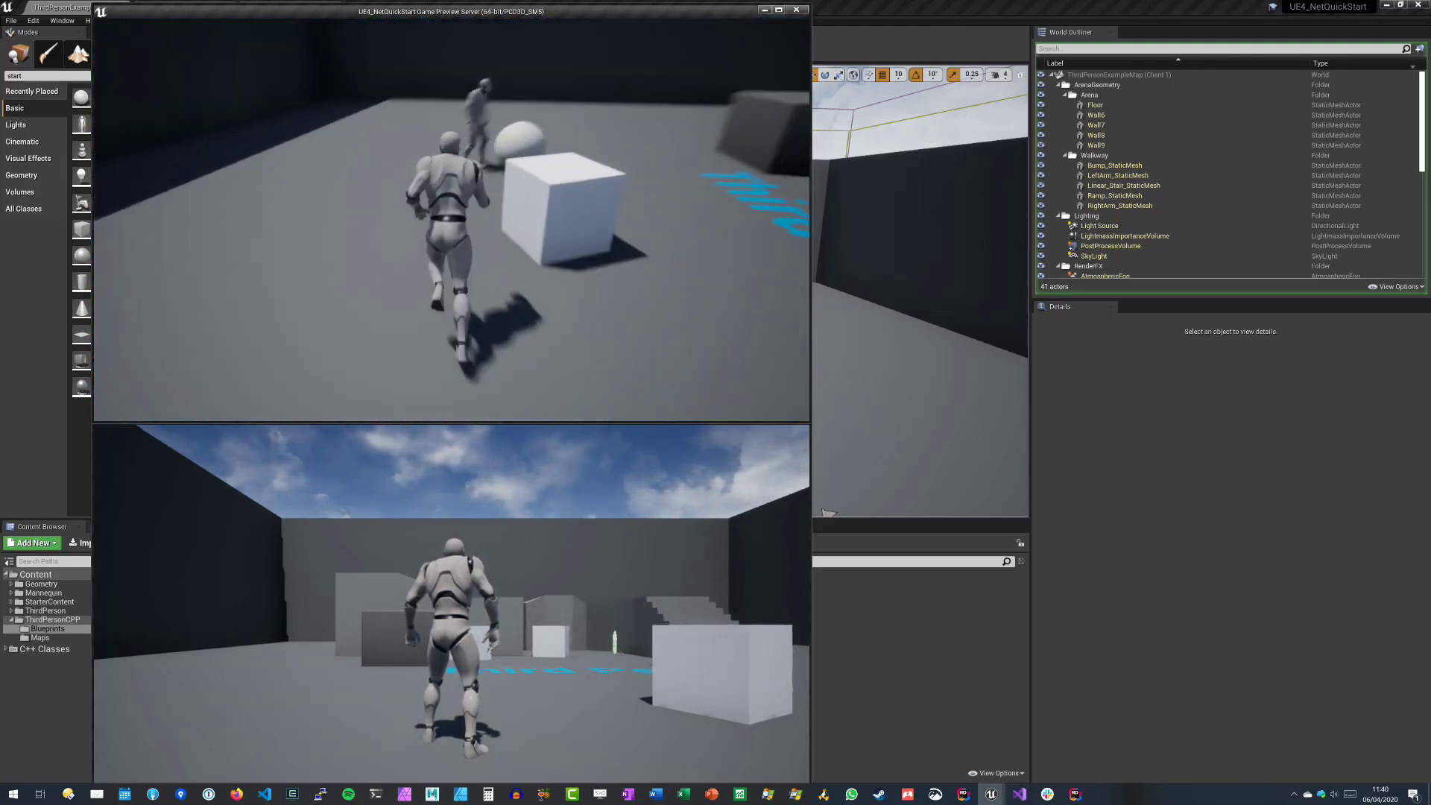
key("w")
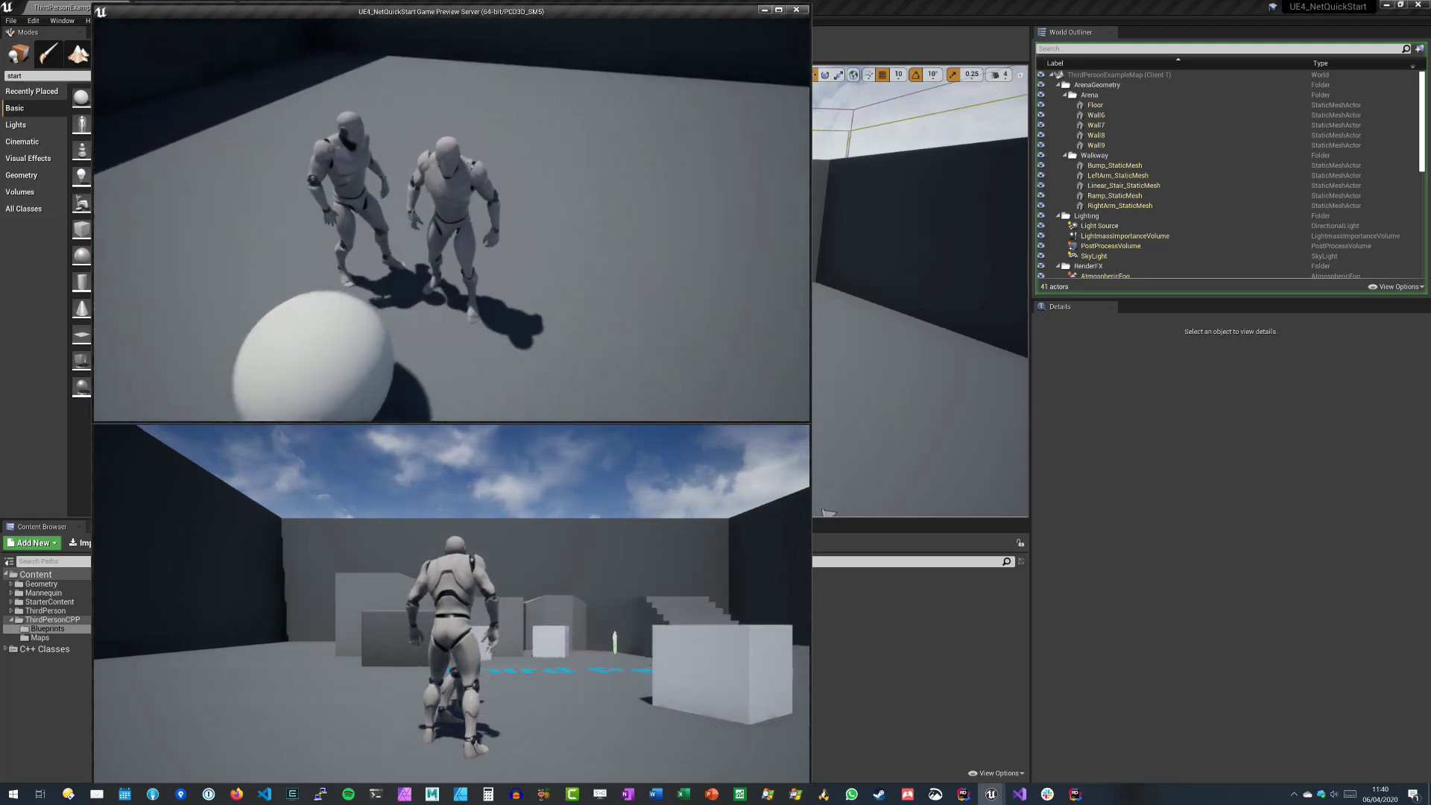
key("w")
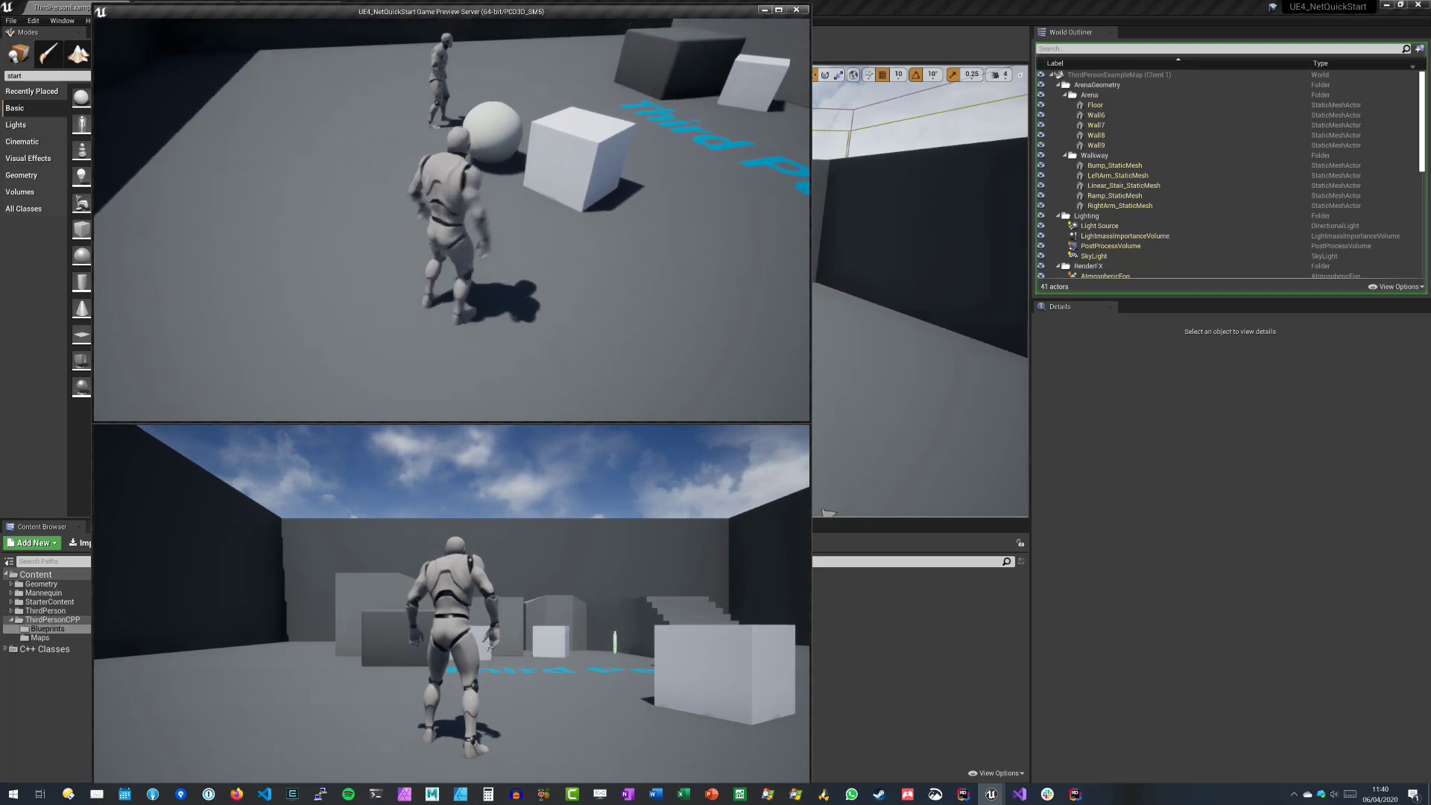
key("w")
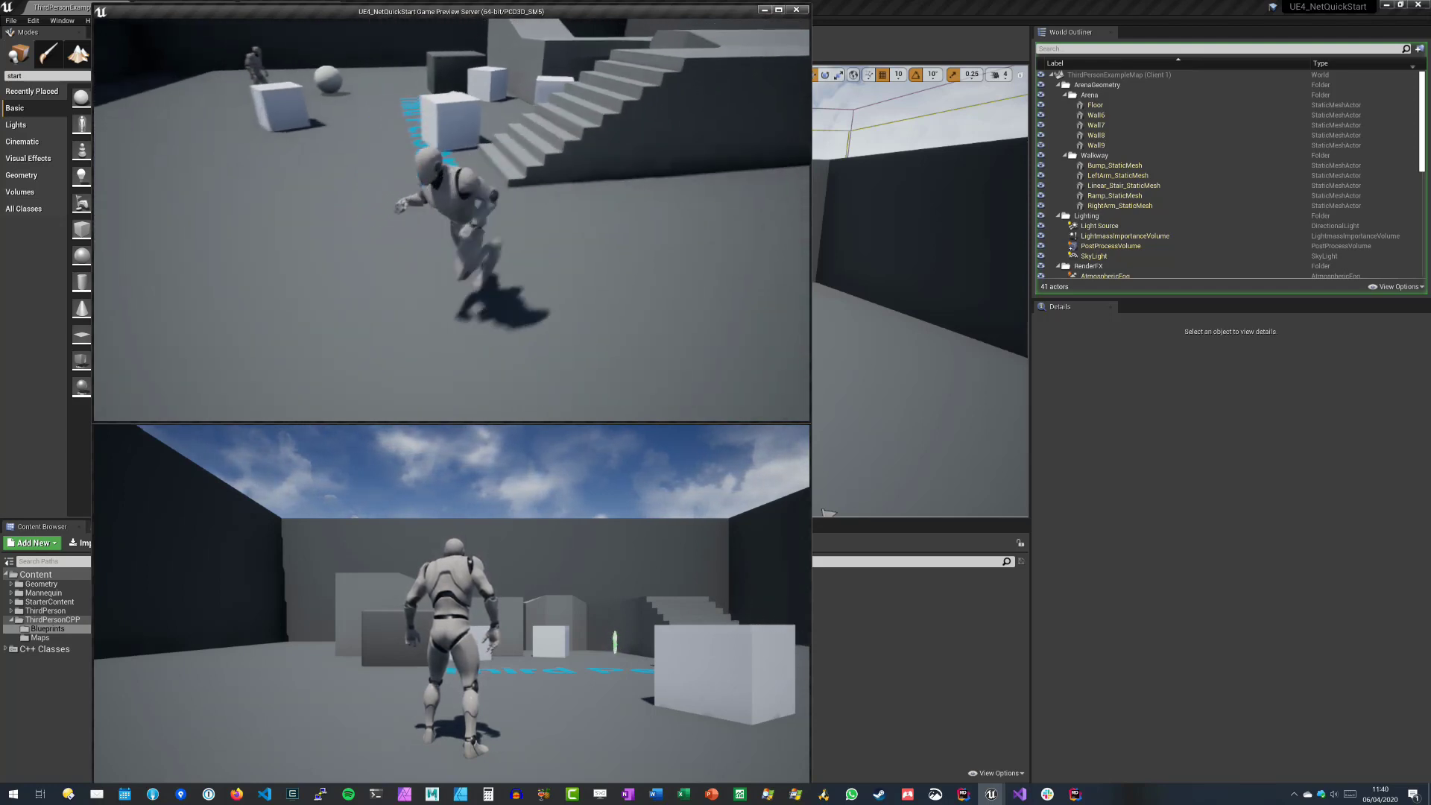
left_click(452, 220)
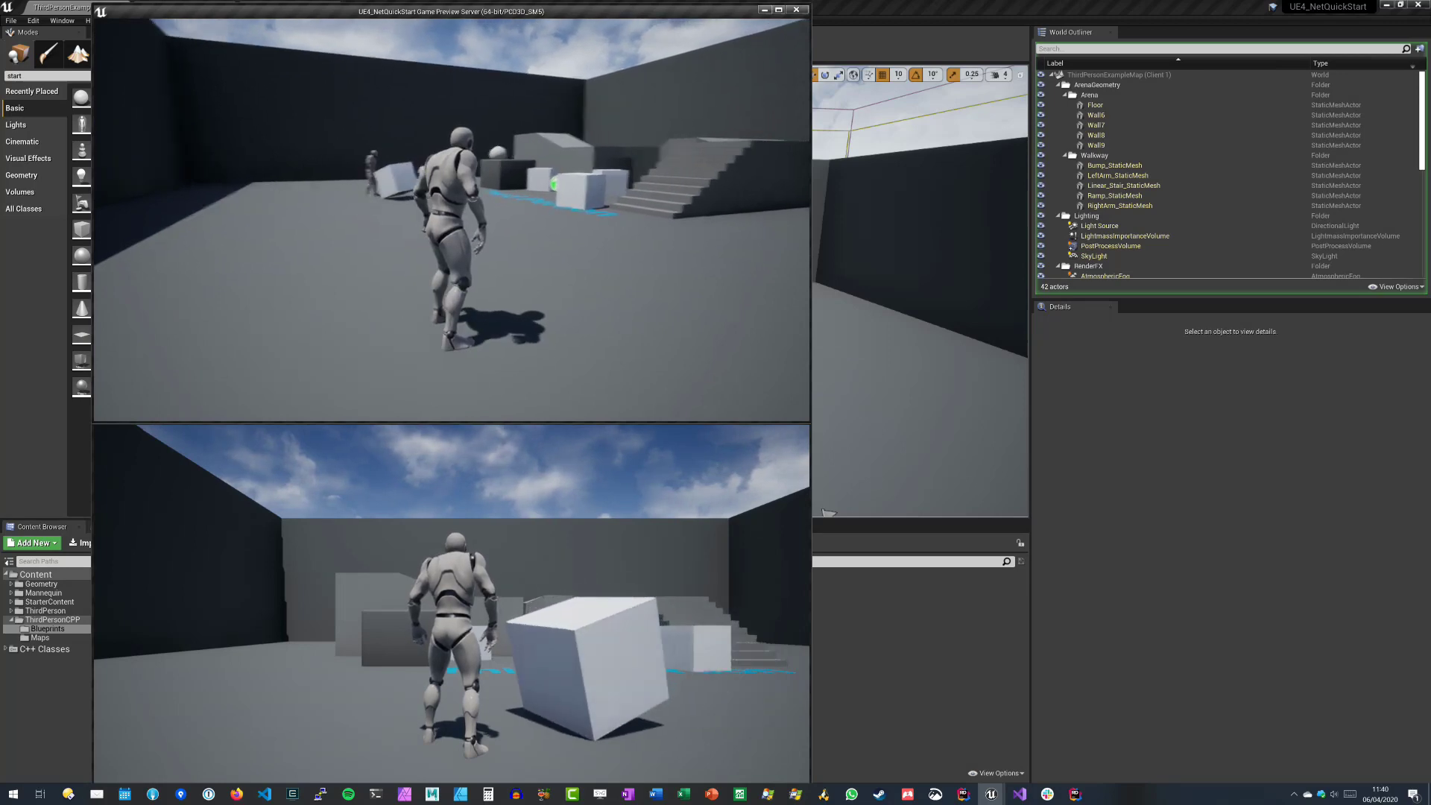
- Keep running past the second character and sphere toward the boxes, then stop the preview
key("w")
key("w")
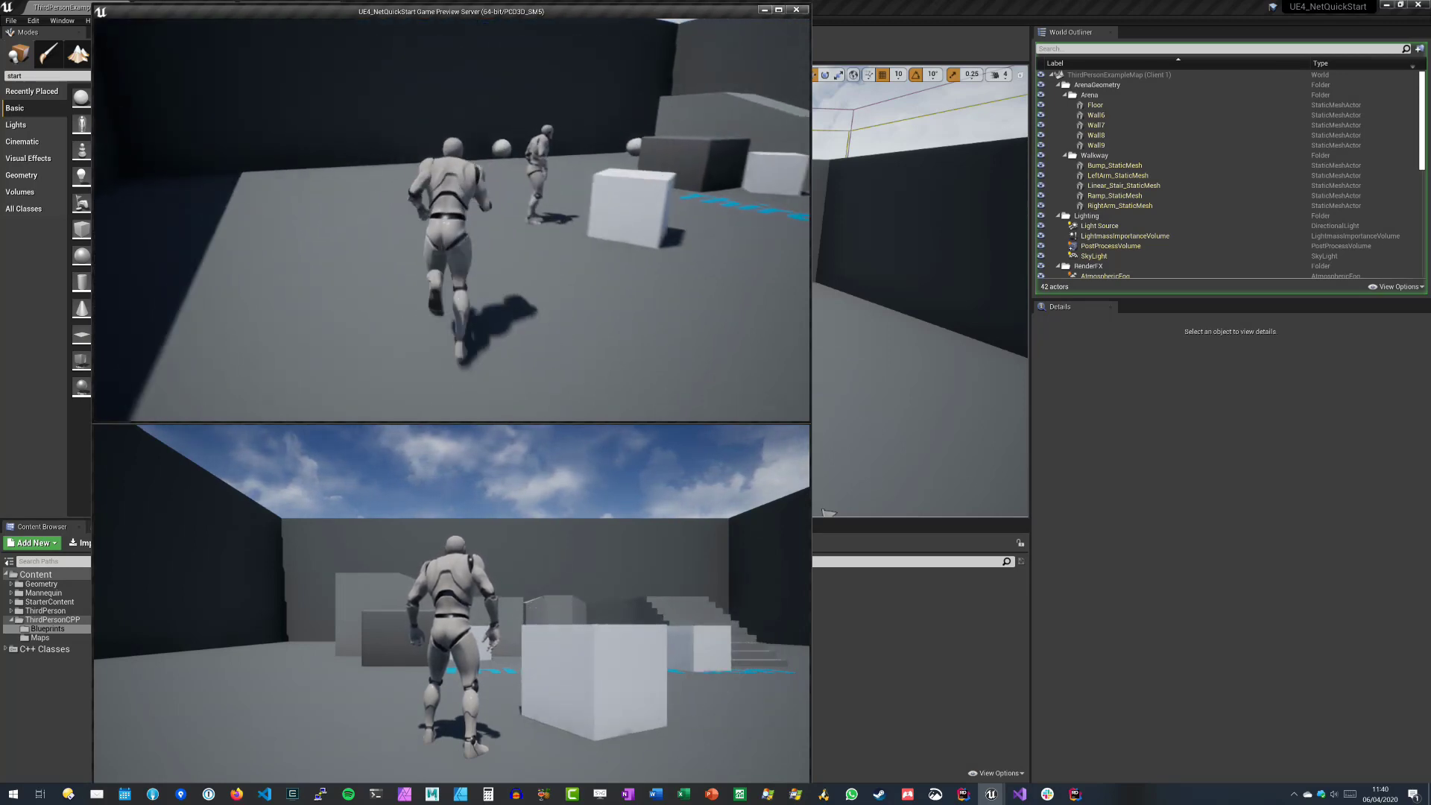
key("w")
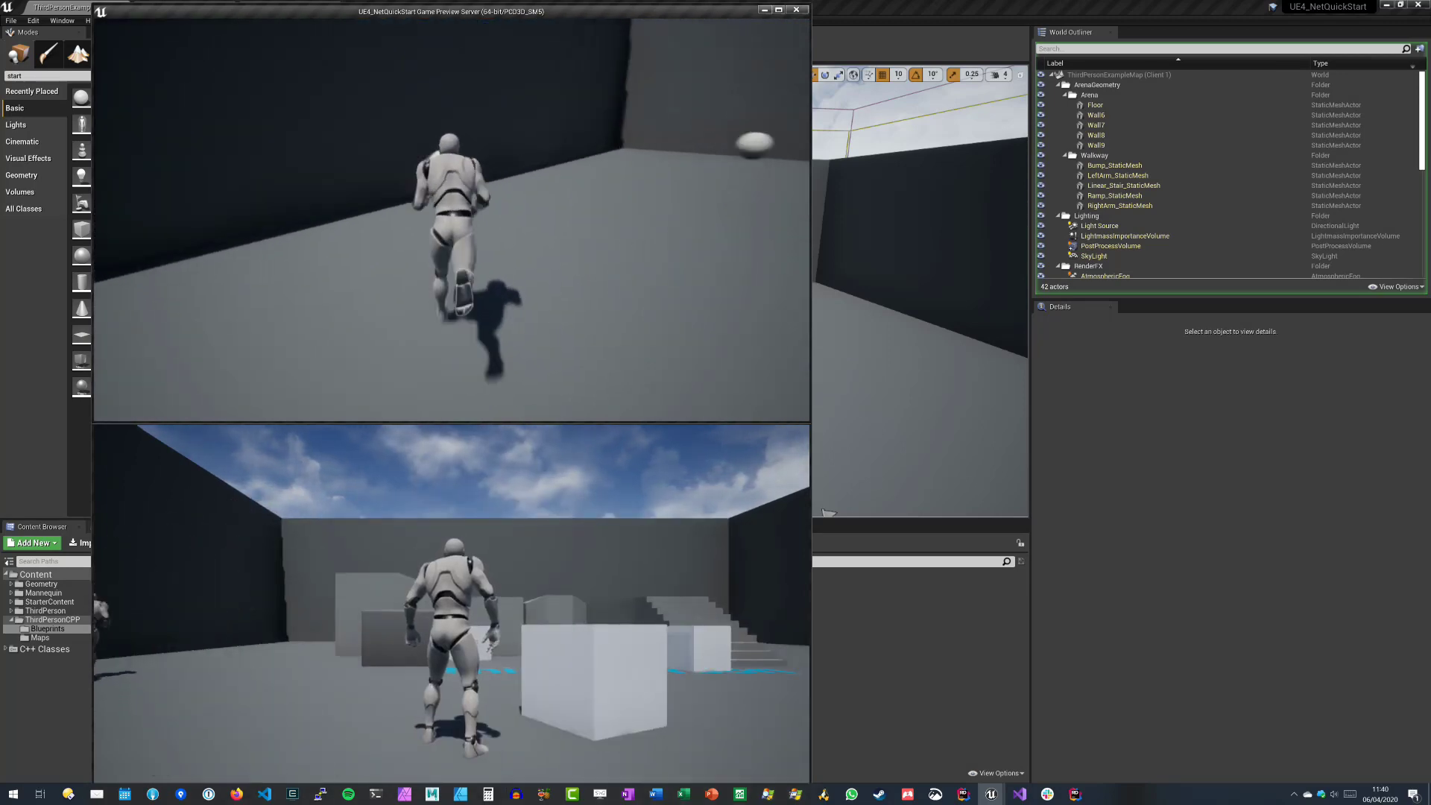
key("w")
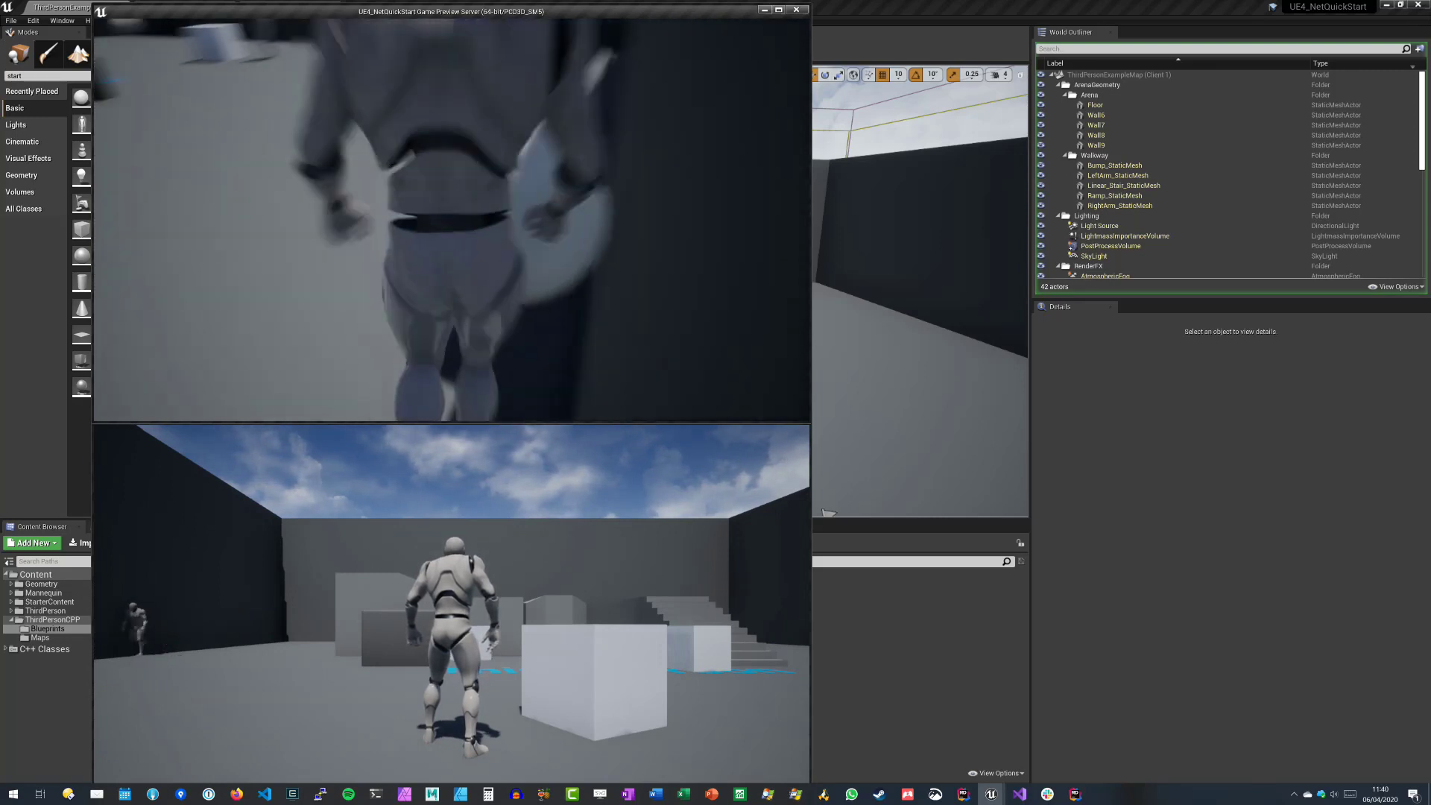
key("w")
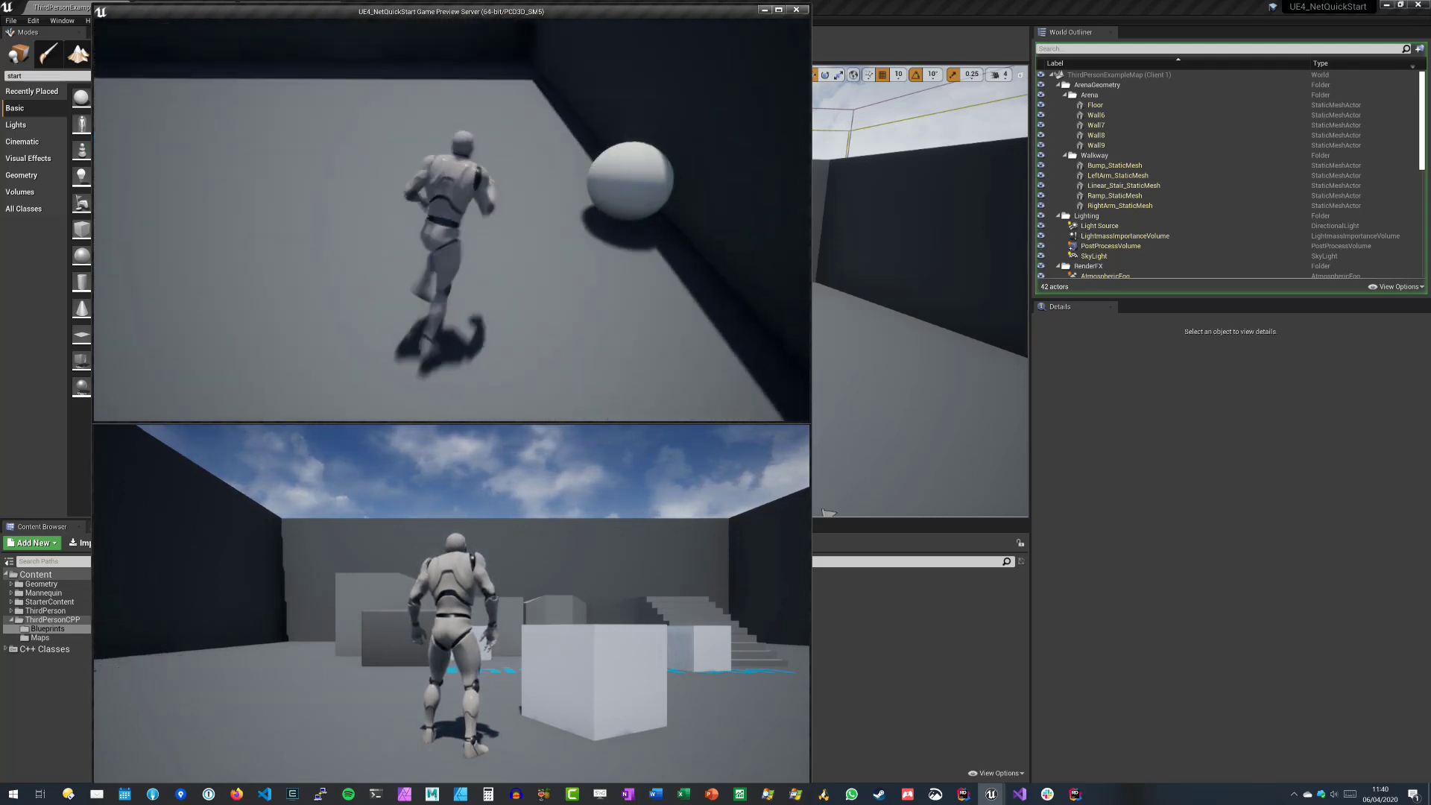
key("w")
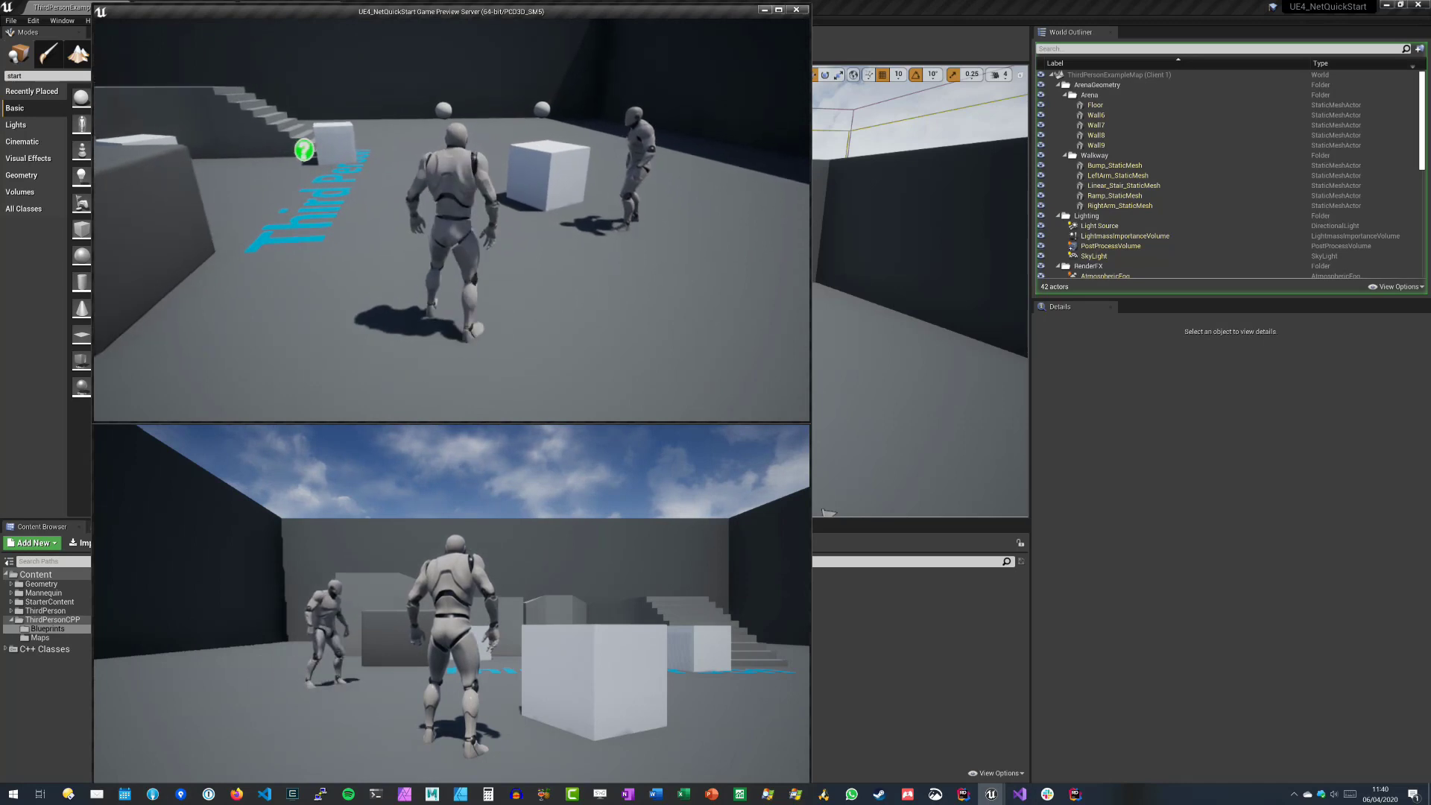
key("w")
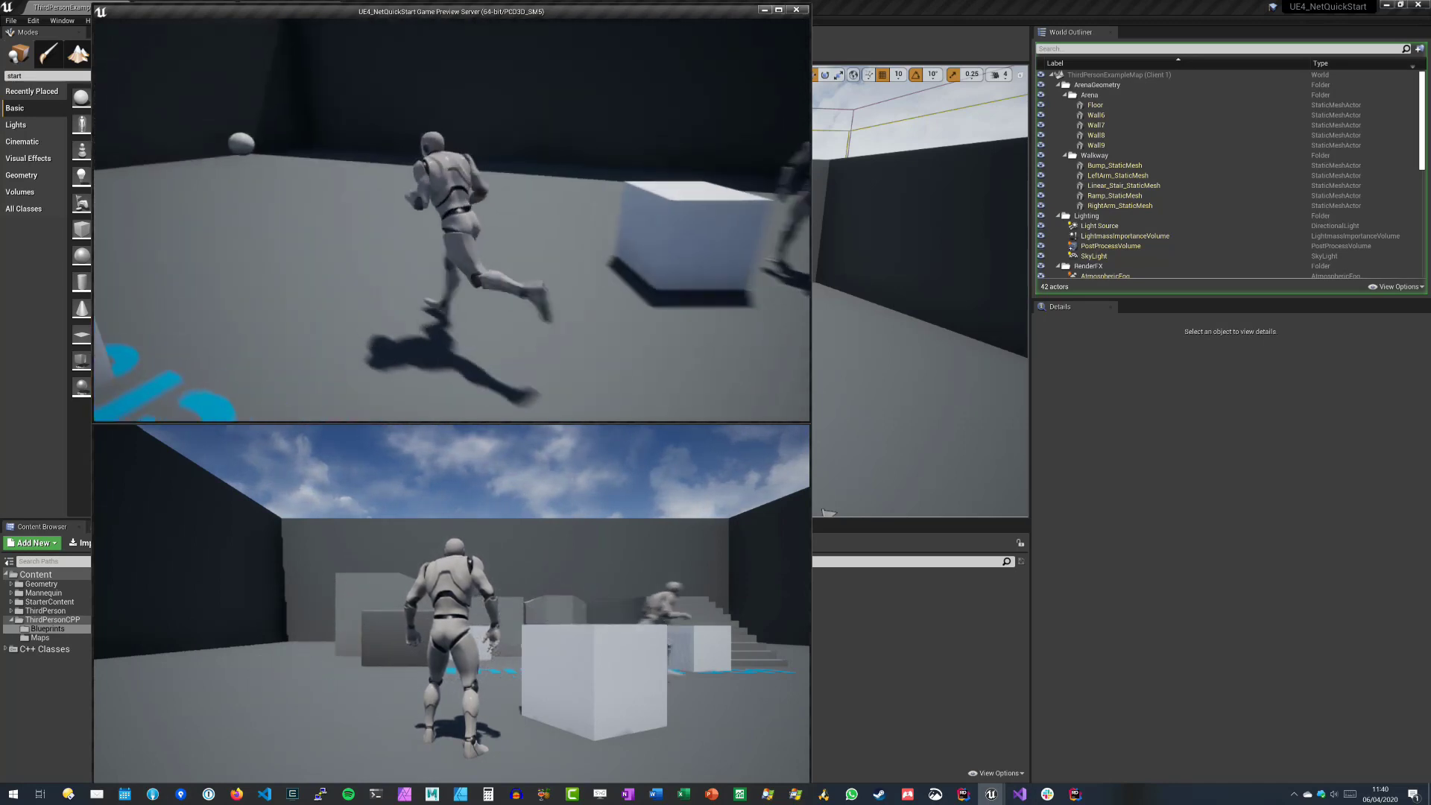
key("w")
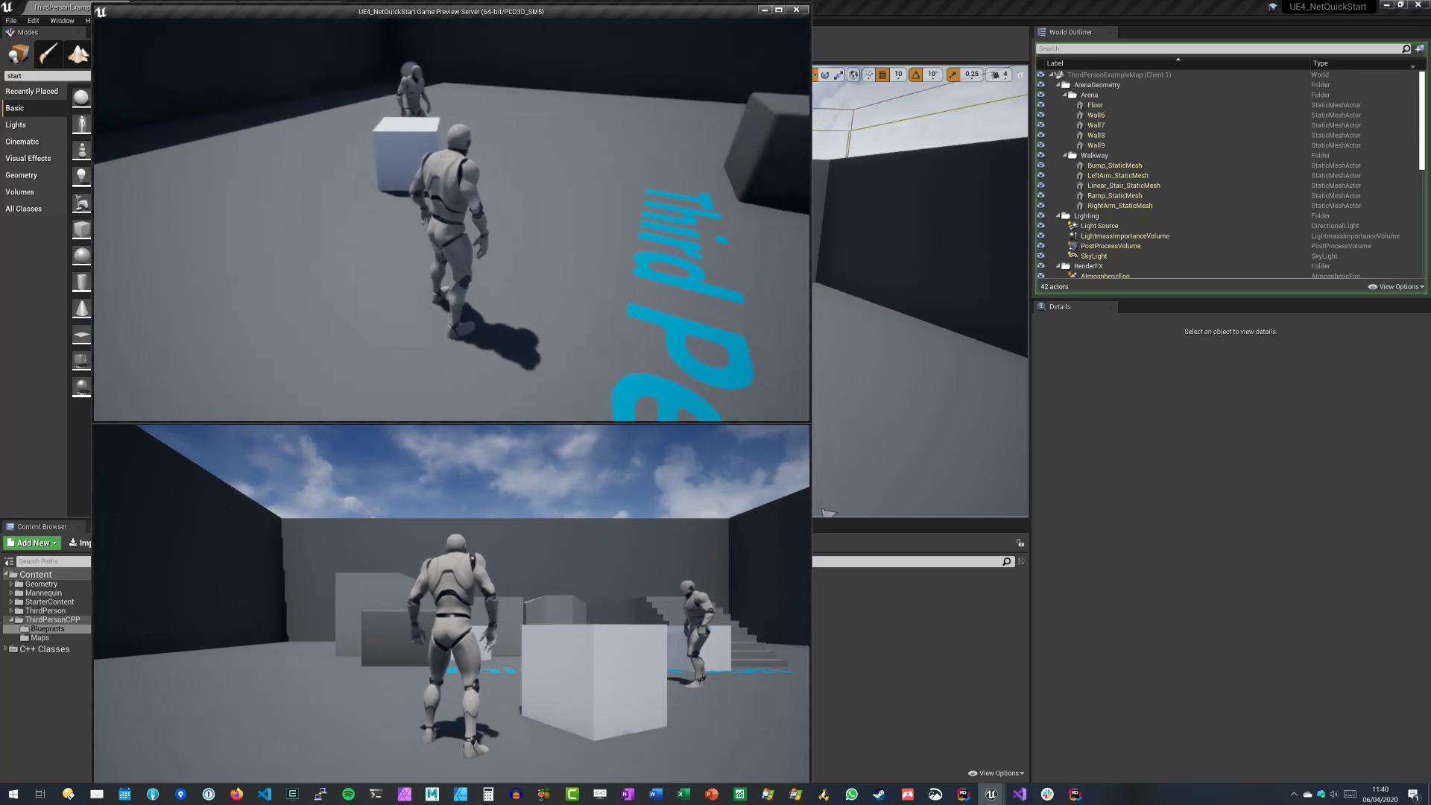
key("Escape")
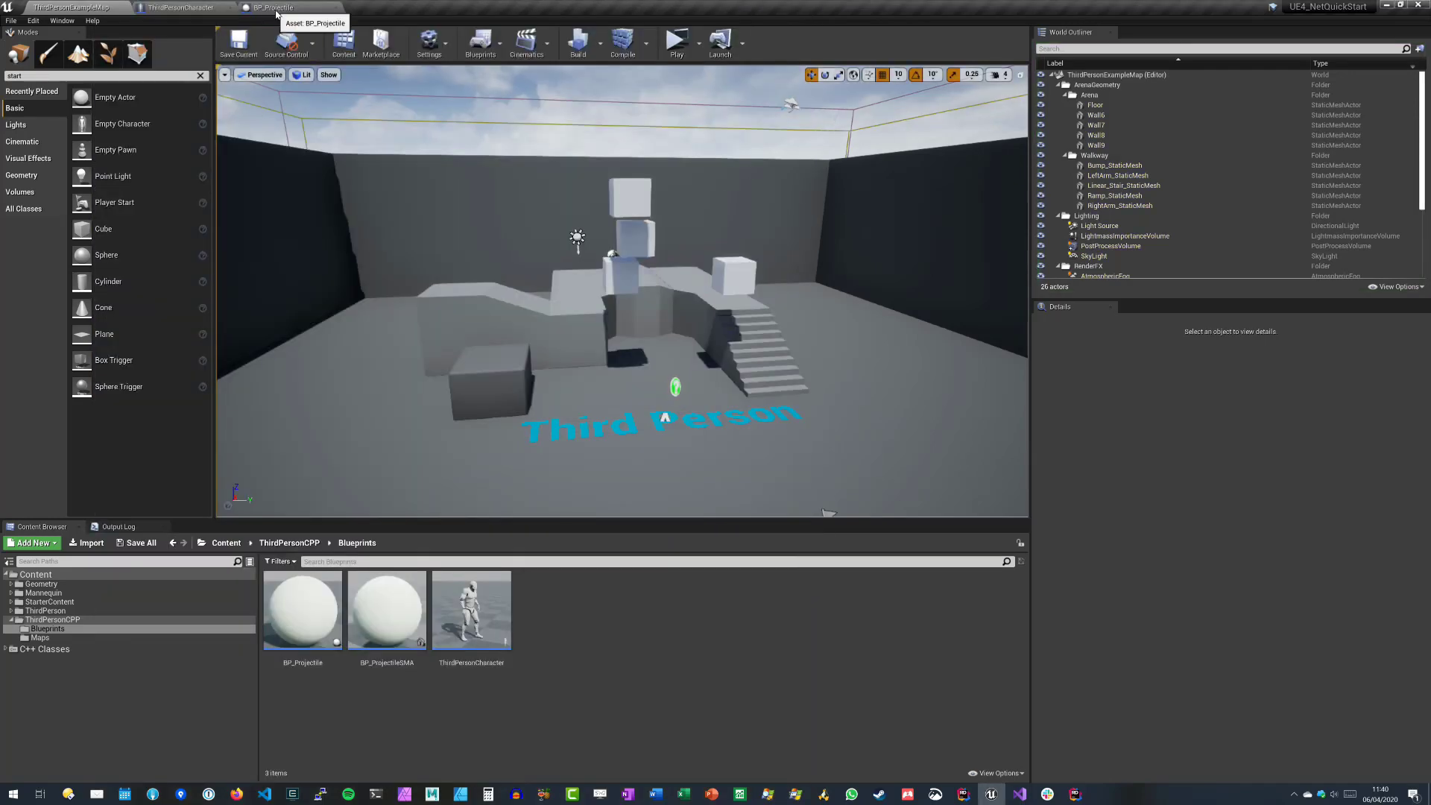
- Make StaticMesh the root of BP_Projectile with Scene beneath it, then return to the level map
left_click(276, 8)
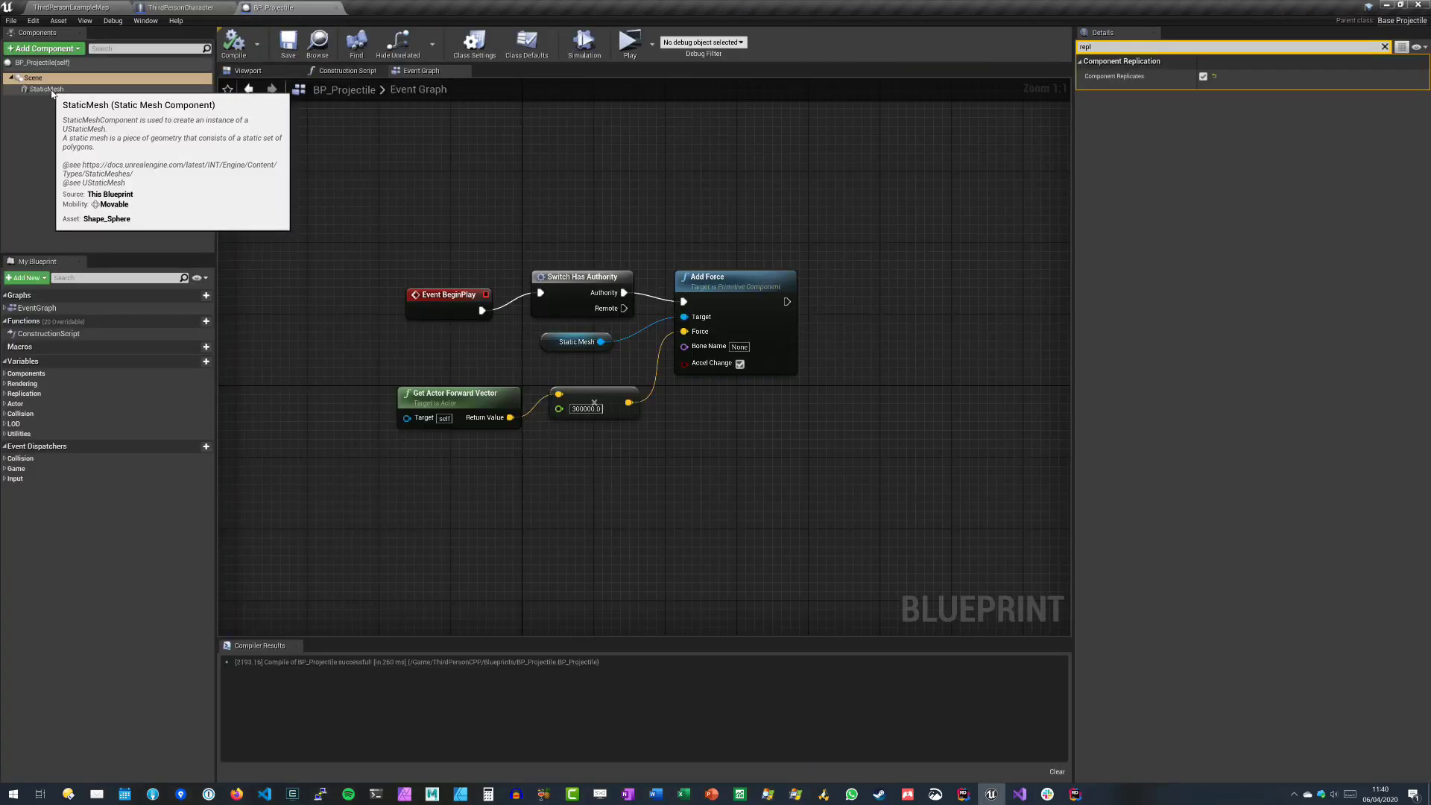
left_click_drag(79, 90, 13, 87)
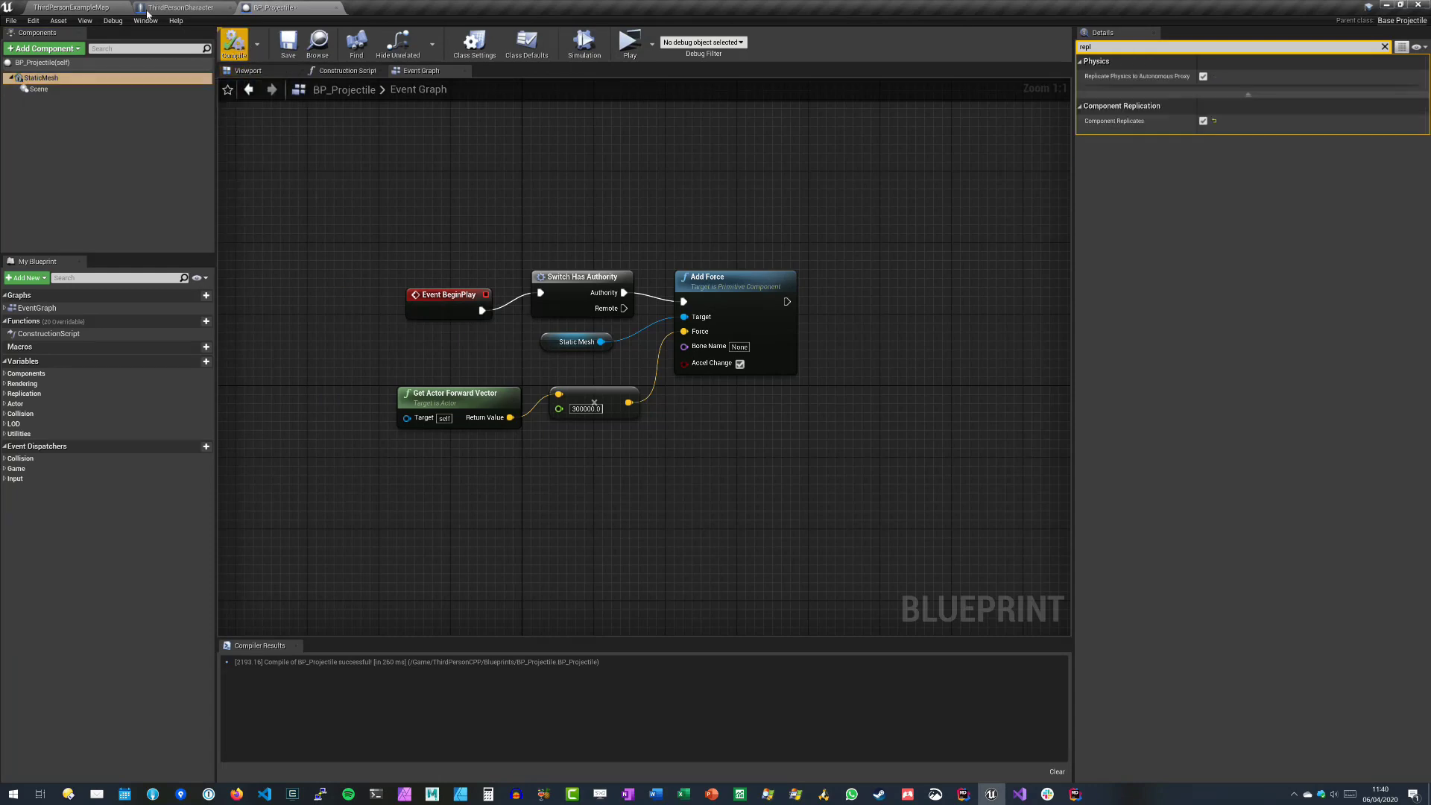
left_click(90, 8)
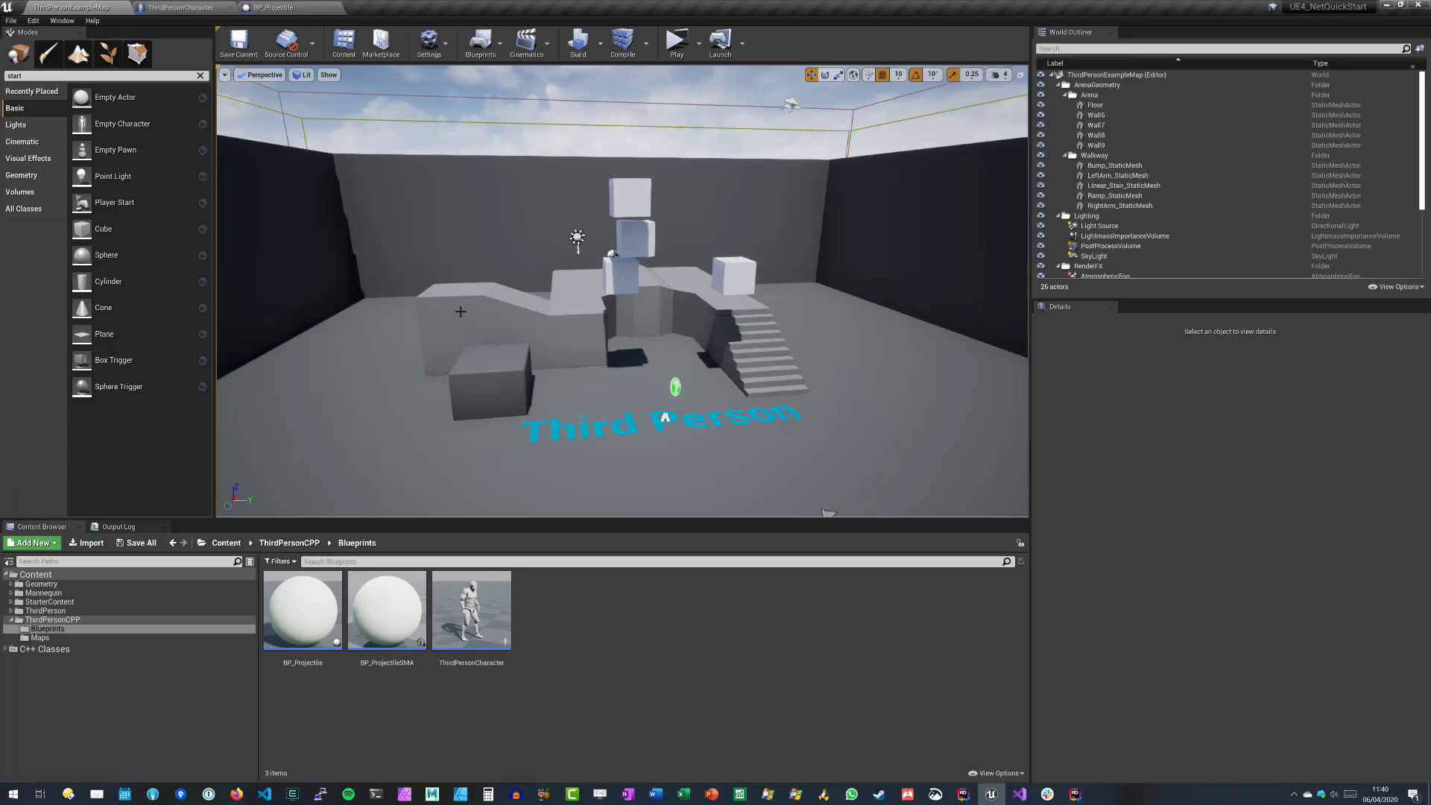
- Start the server/client preview, run toward the cubes and fire a projectile sphere ahead
key("alt+p")
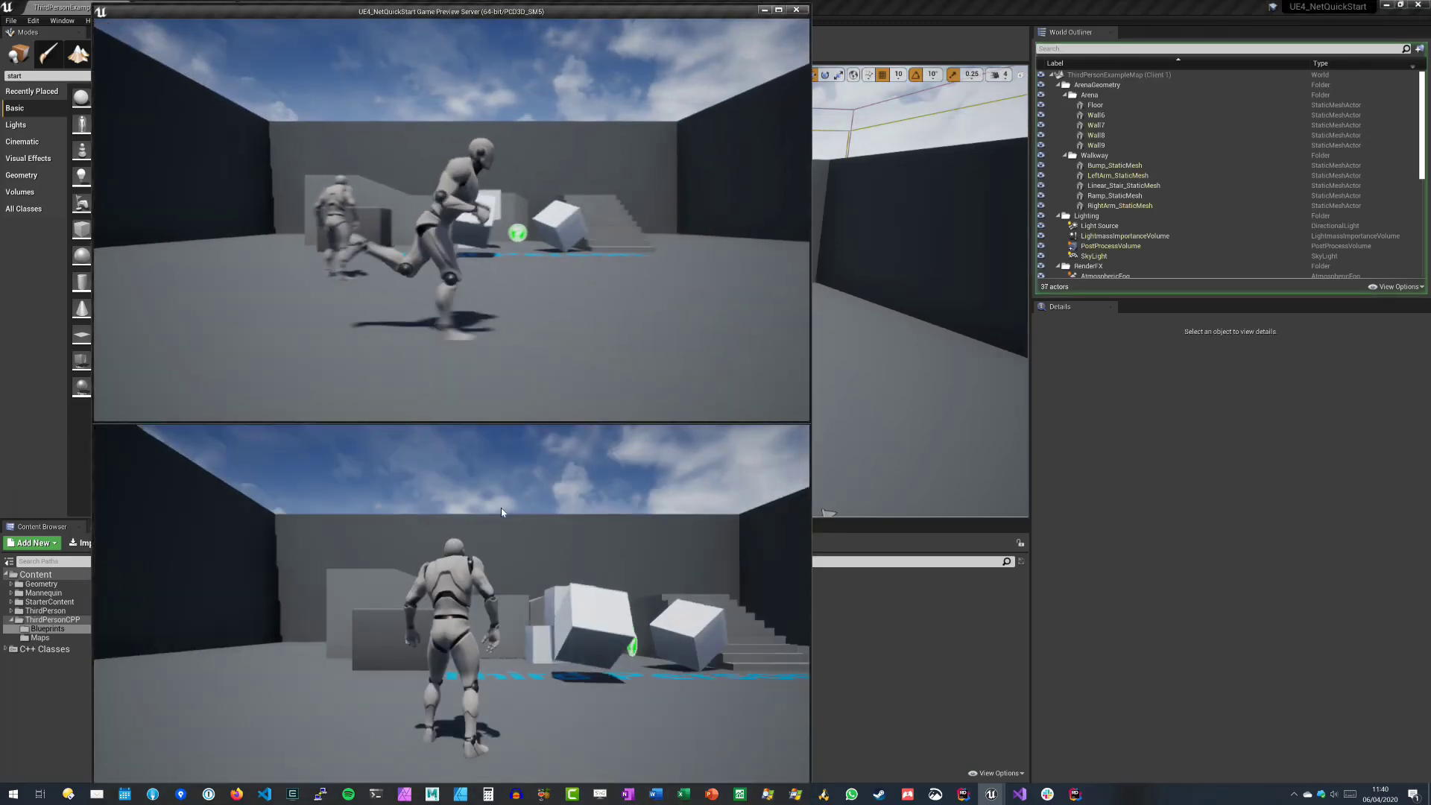
key("a")
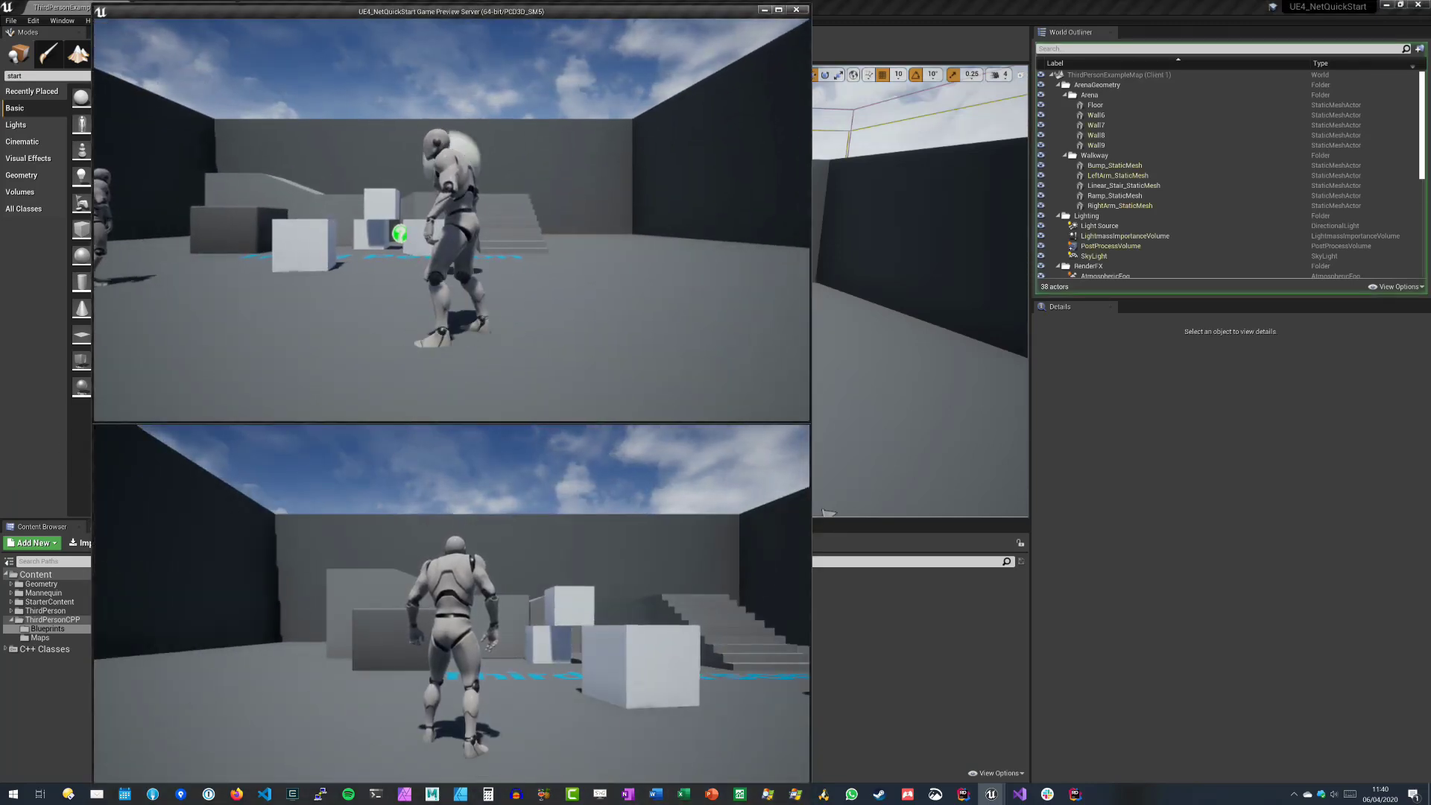
key("w")
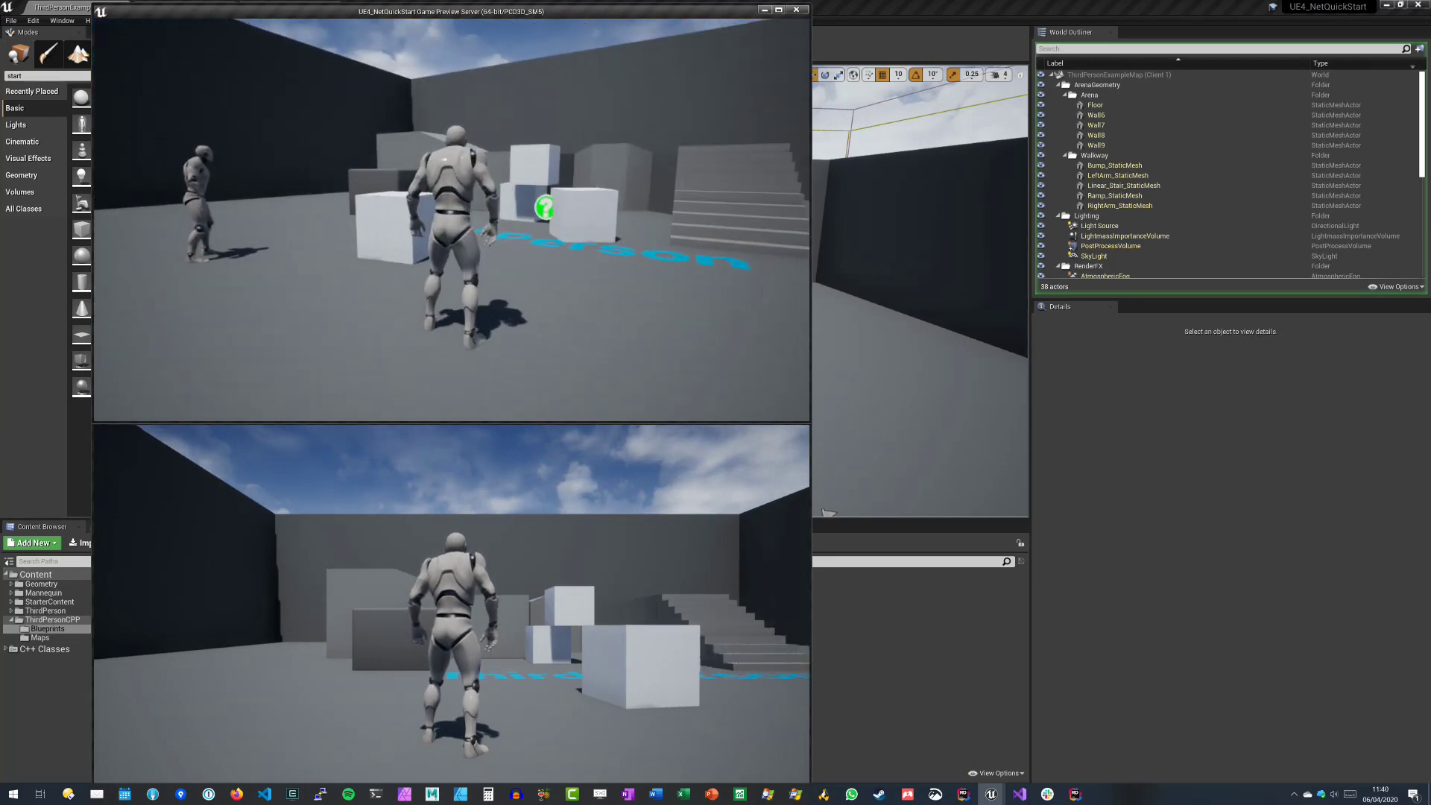
key("w")
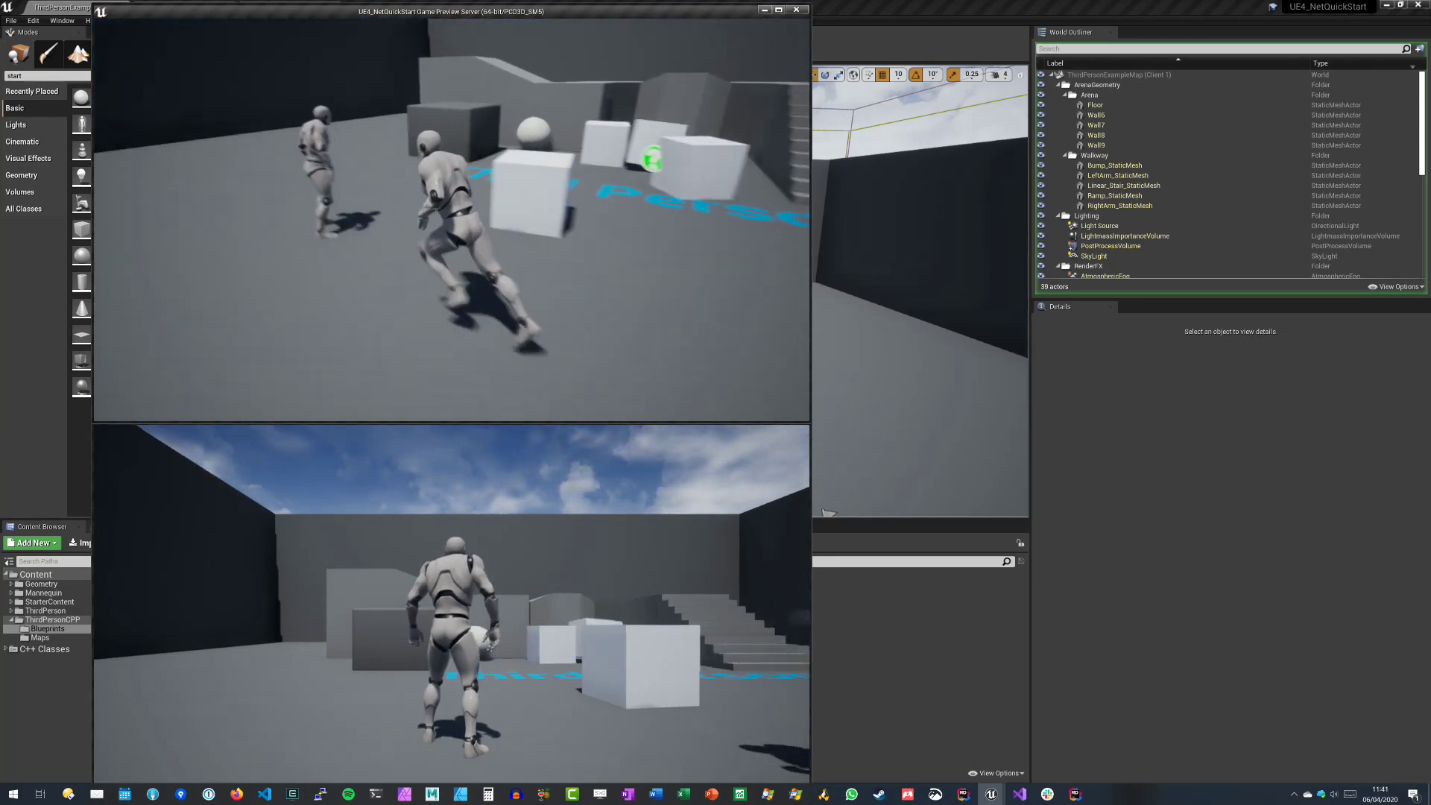
left_click(453, 221)
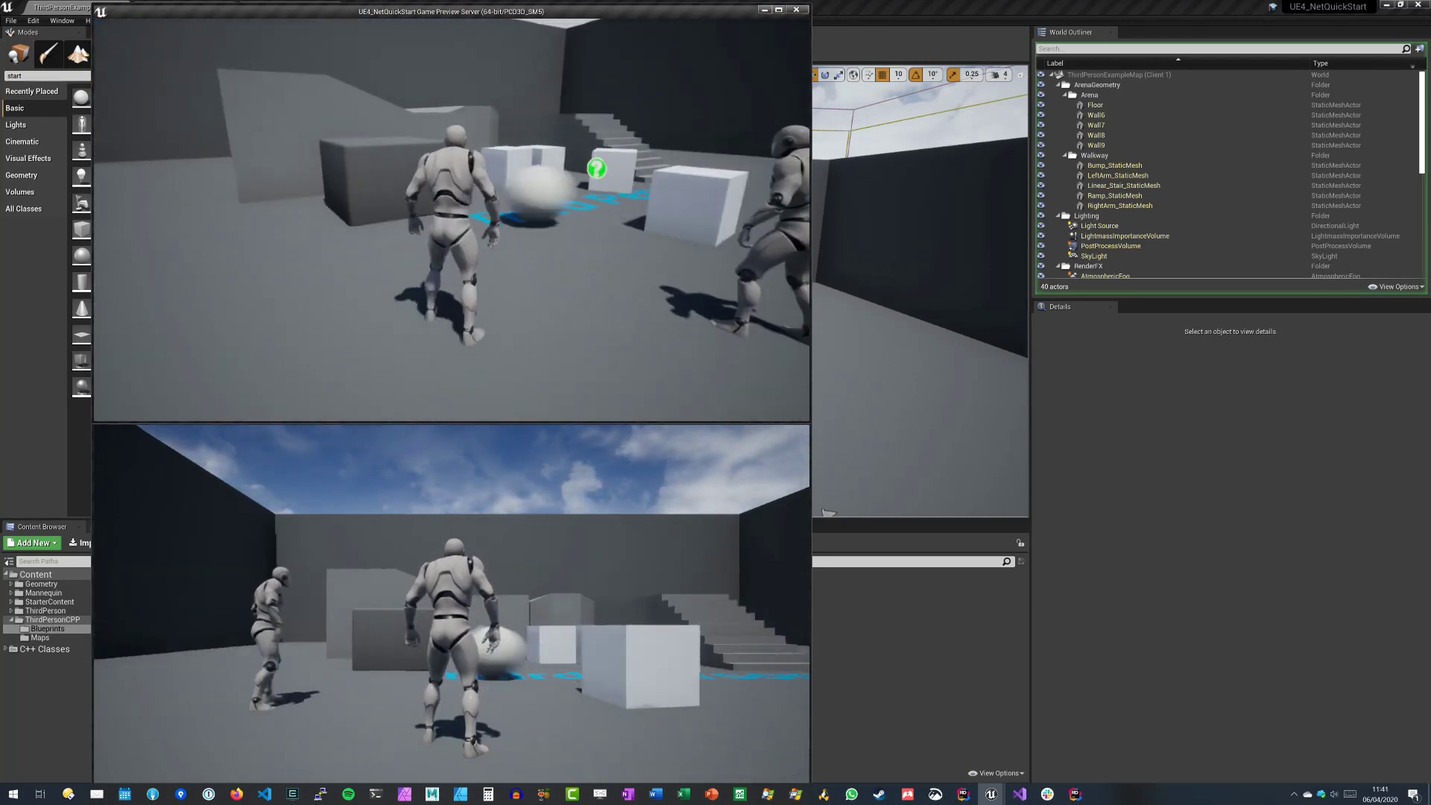
- Run around the sphere and push it toward the cubes by running into it
key("w")
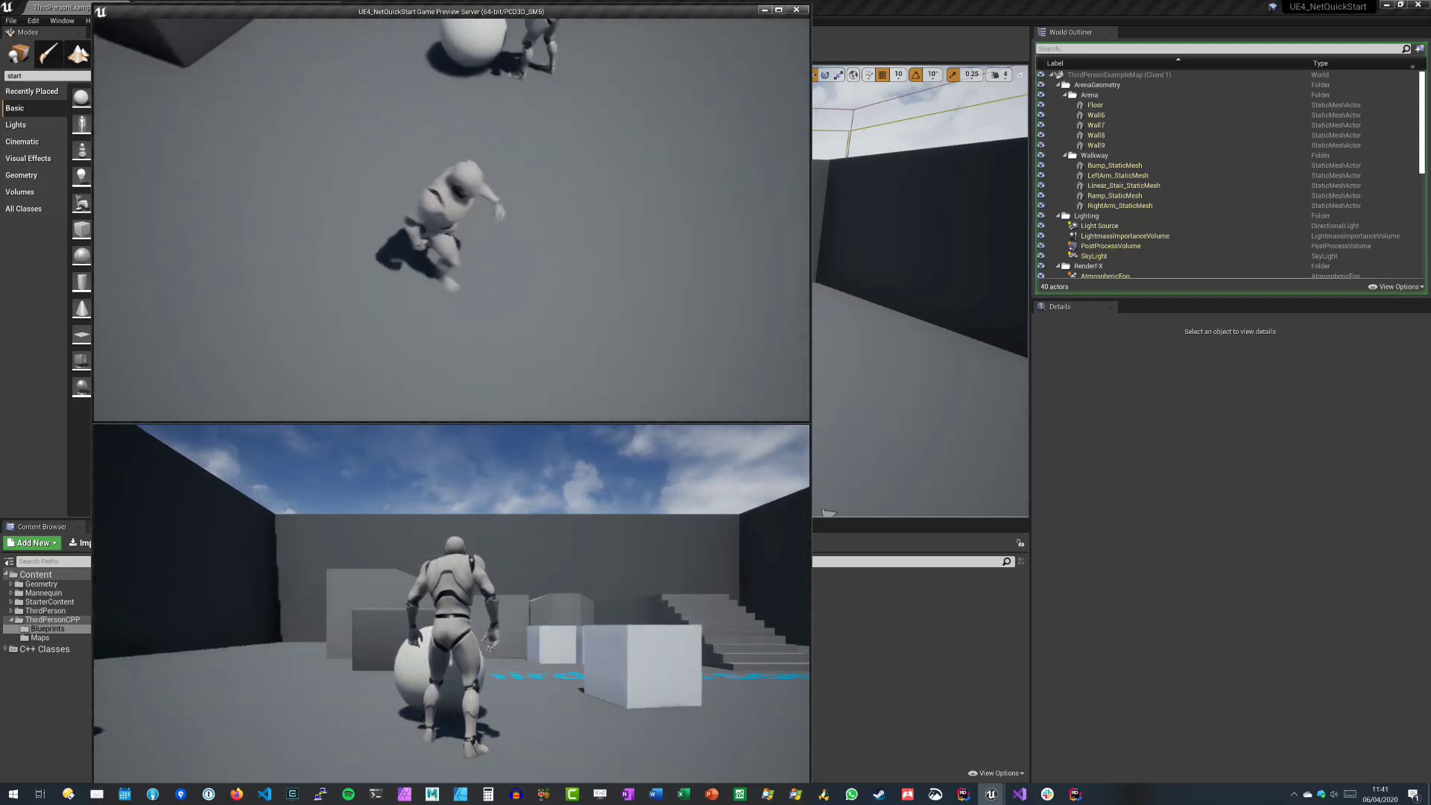
key("w")
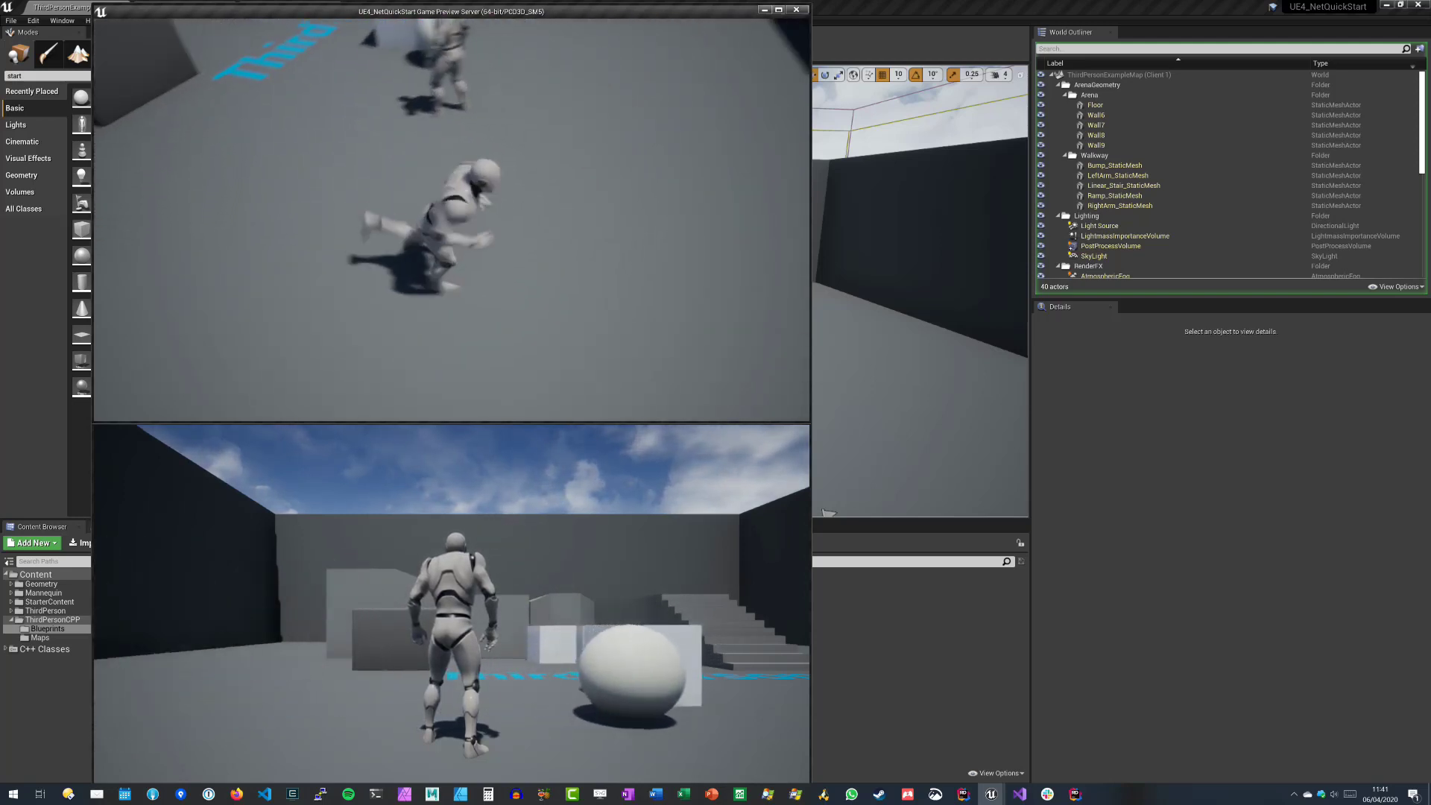
key("w")
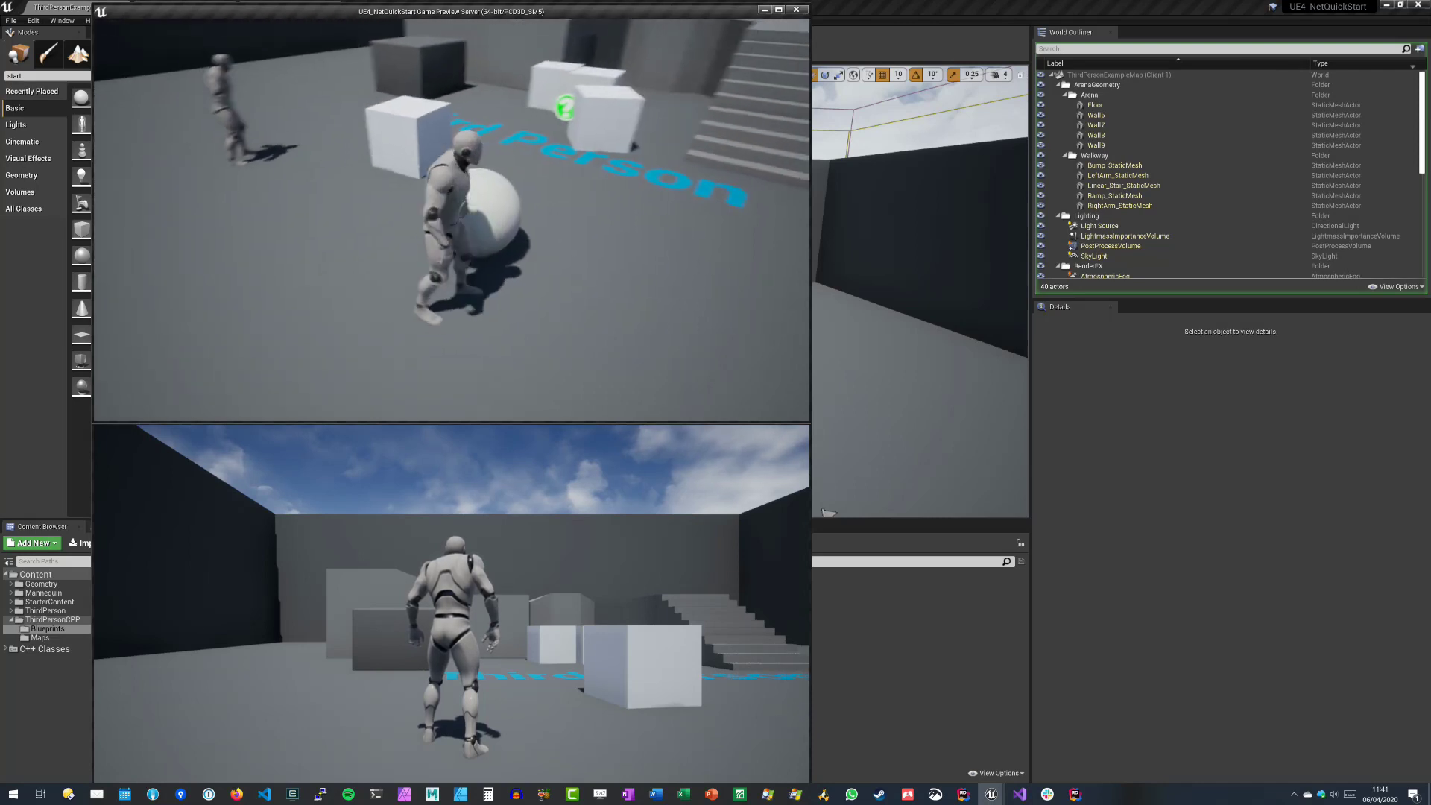
key("w")
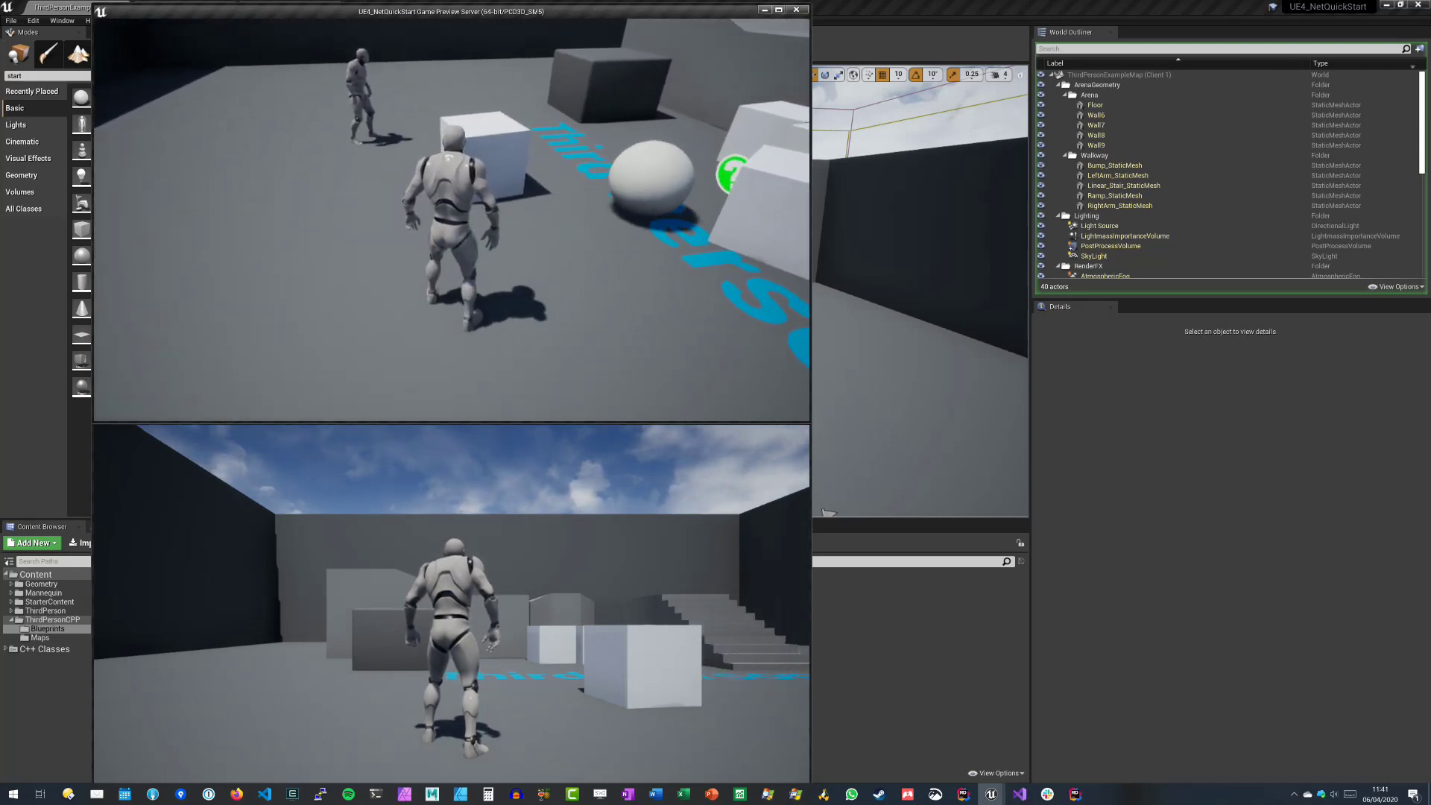
key("a")
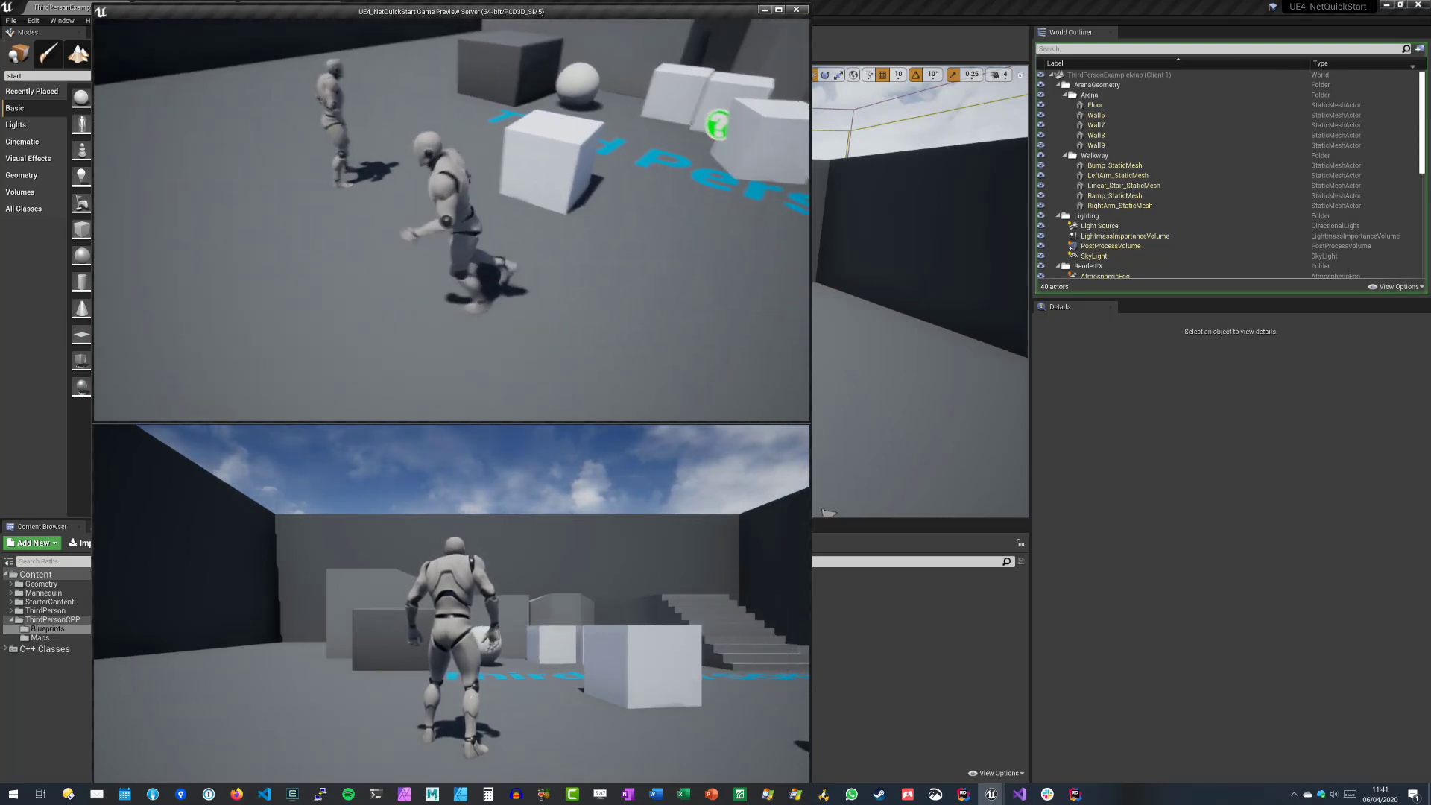
key("w")
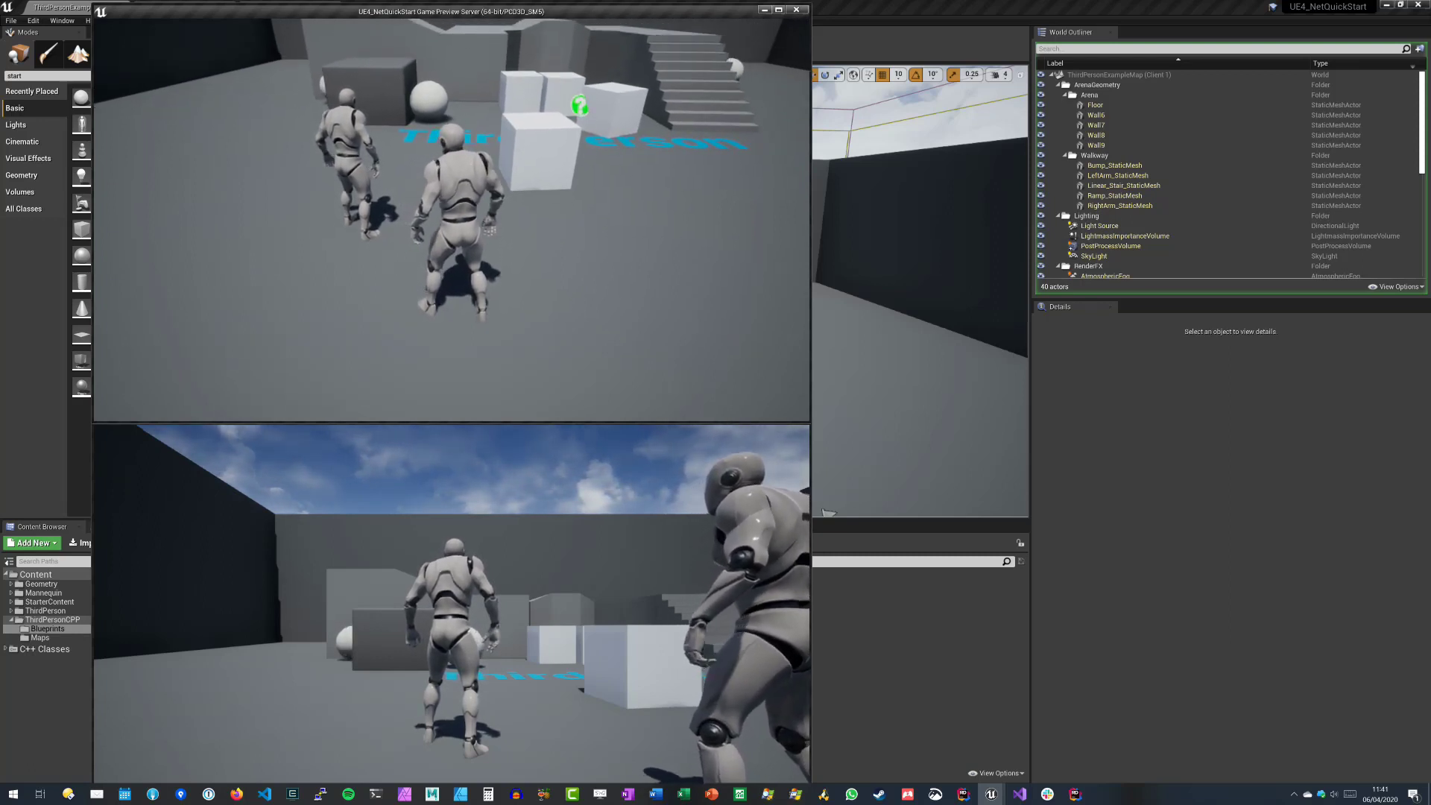
- Run the server character among the cubes and spheres, bumping them while the client view matches
key("w")
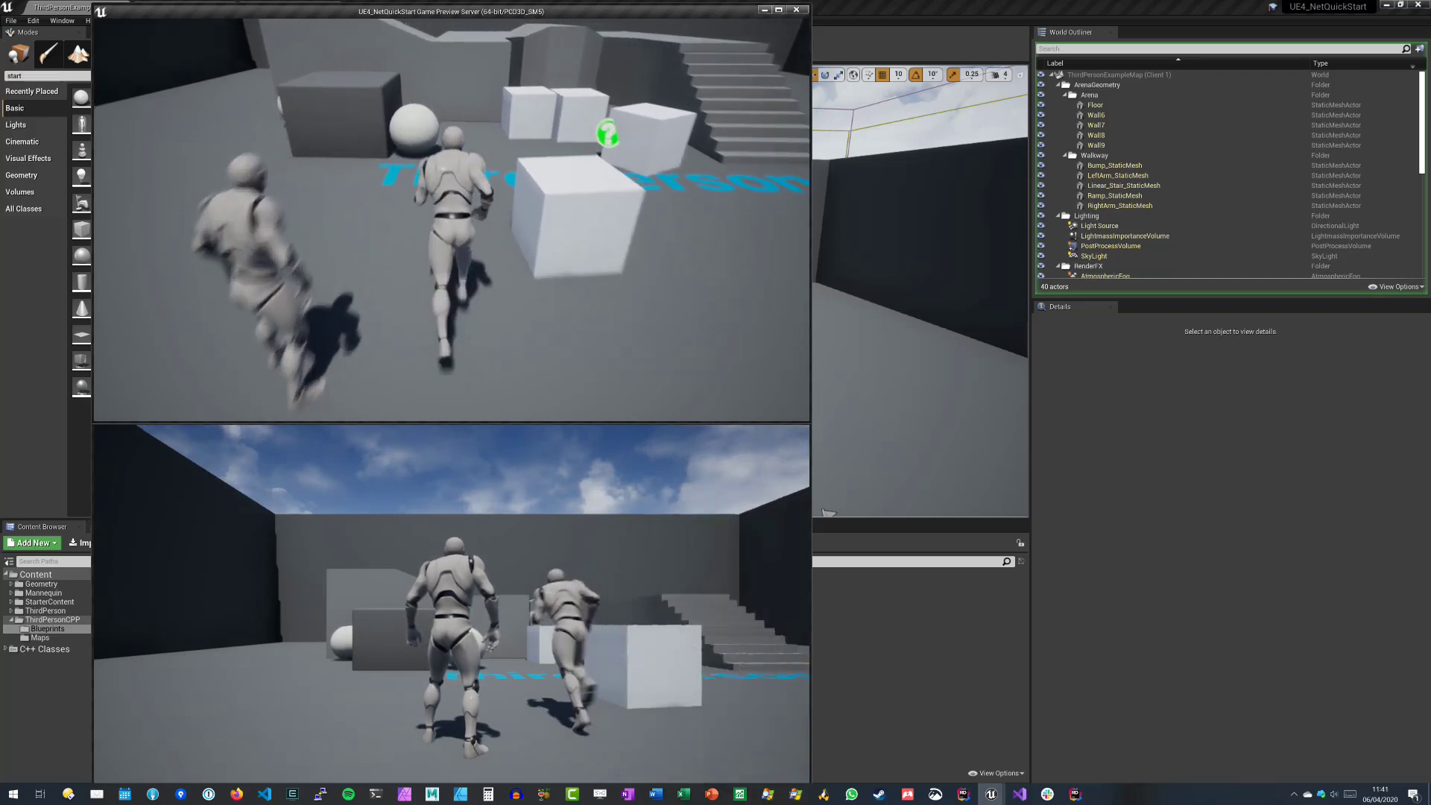
key("w")
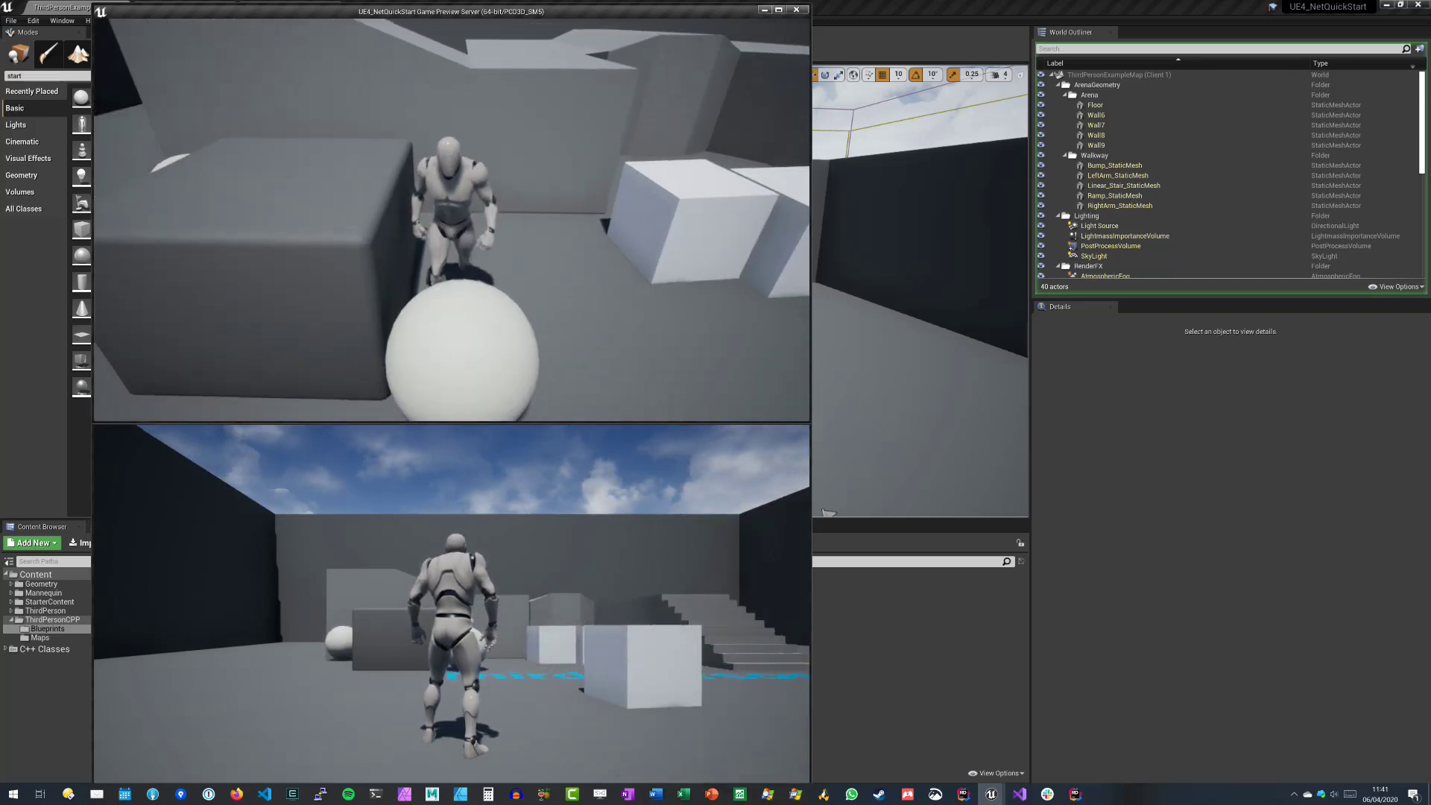
key("w")
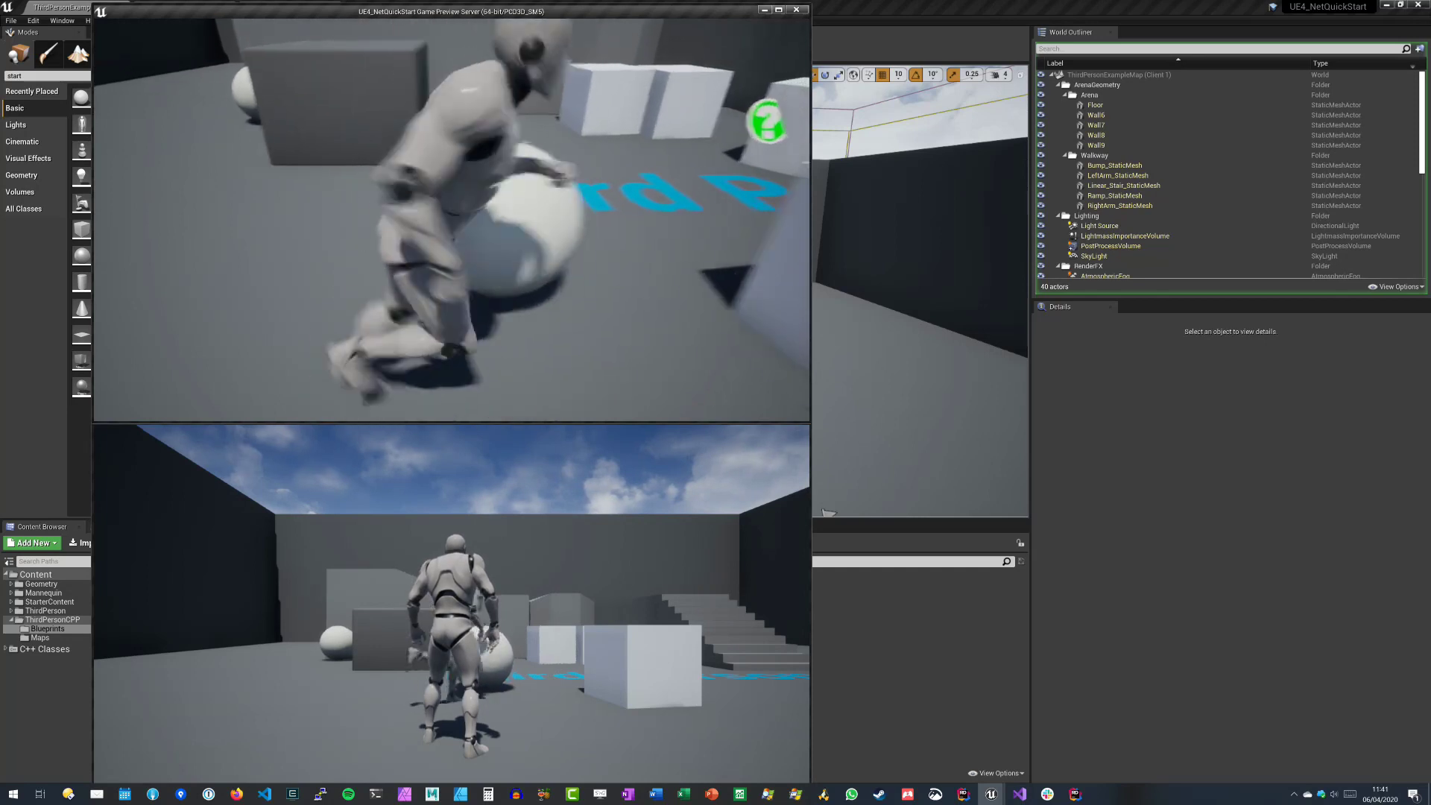
key("w")
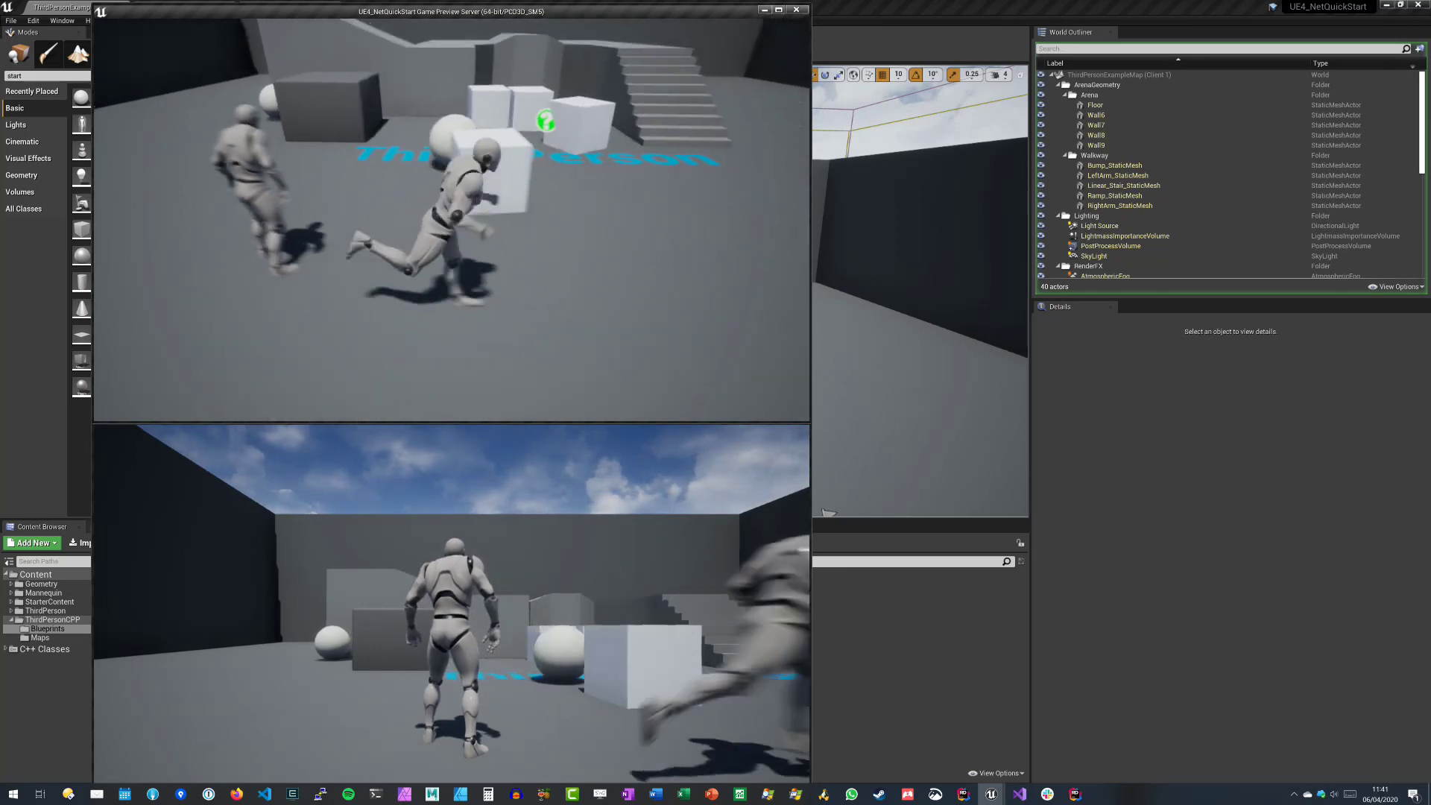
key("w")
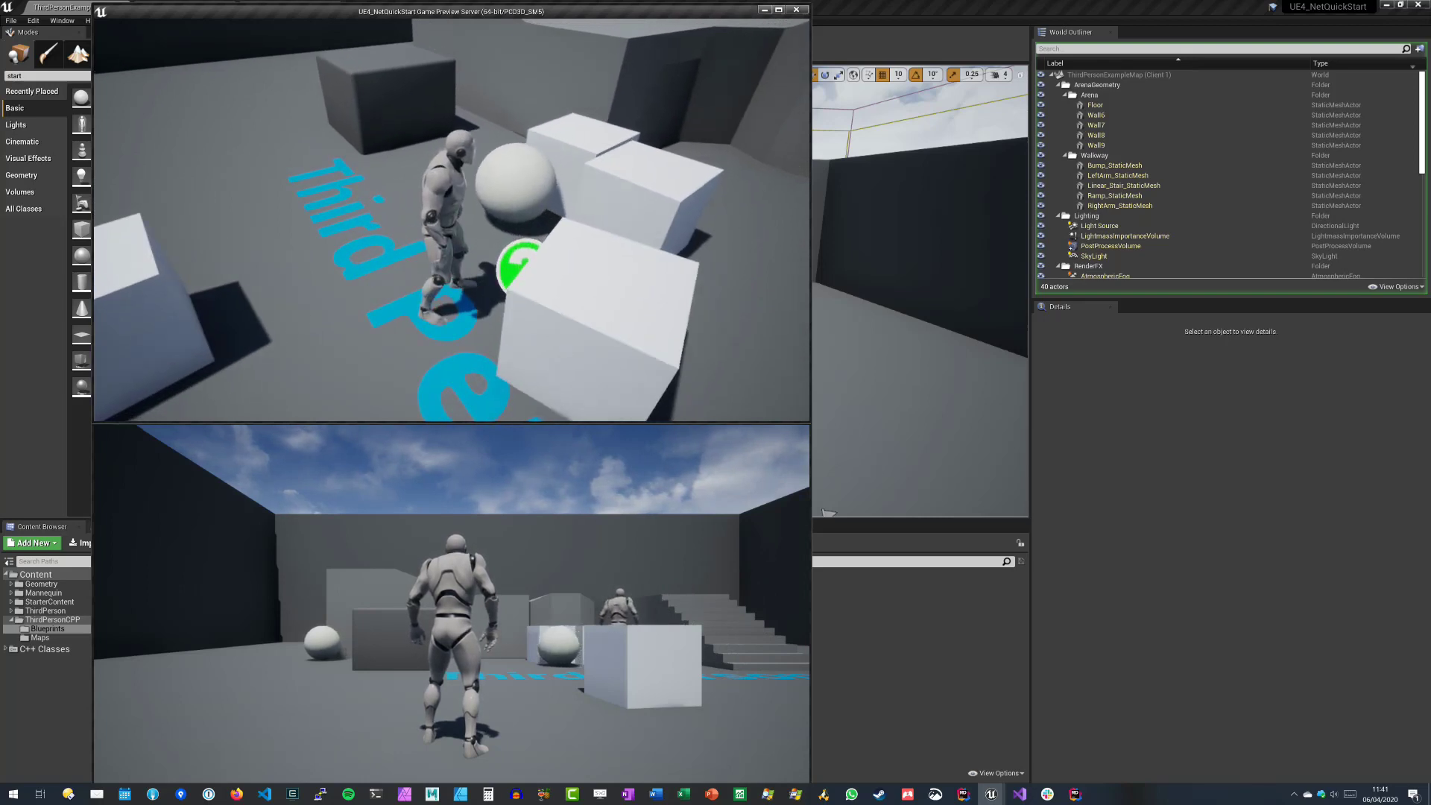
key("w")
key("w")
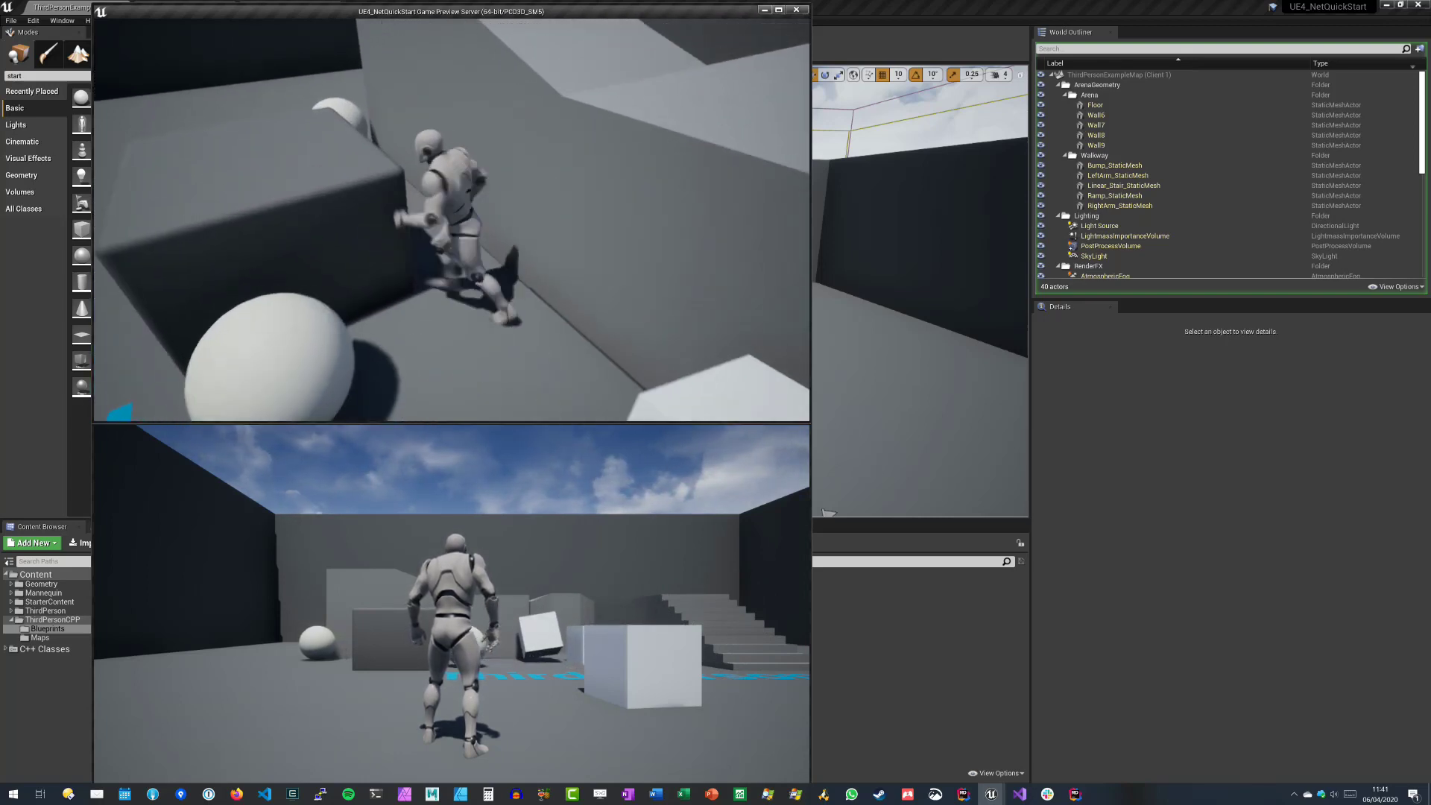
key("w")
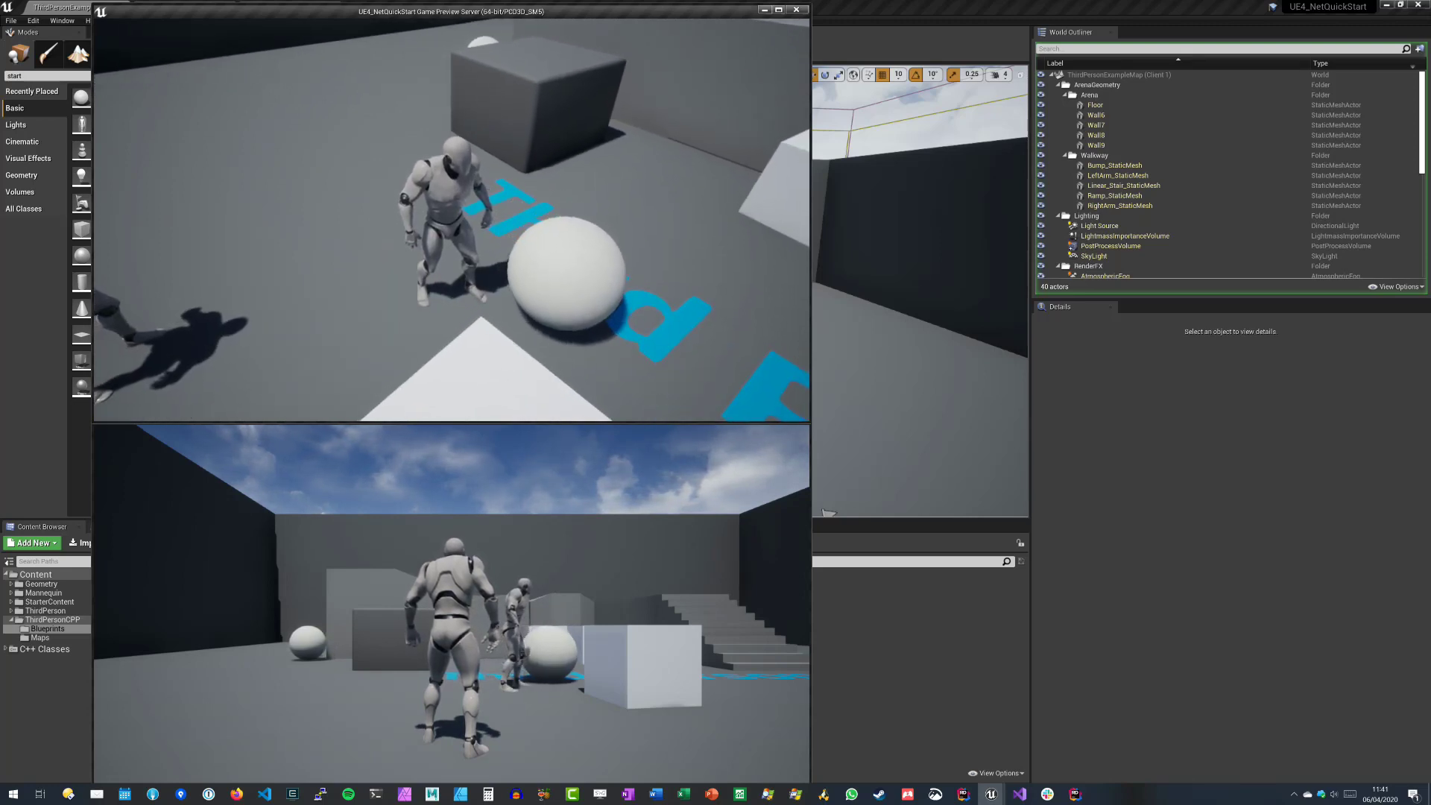
key("w")
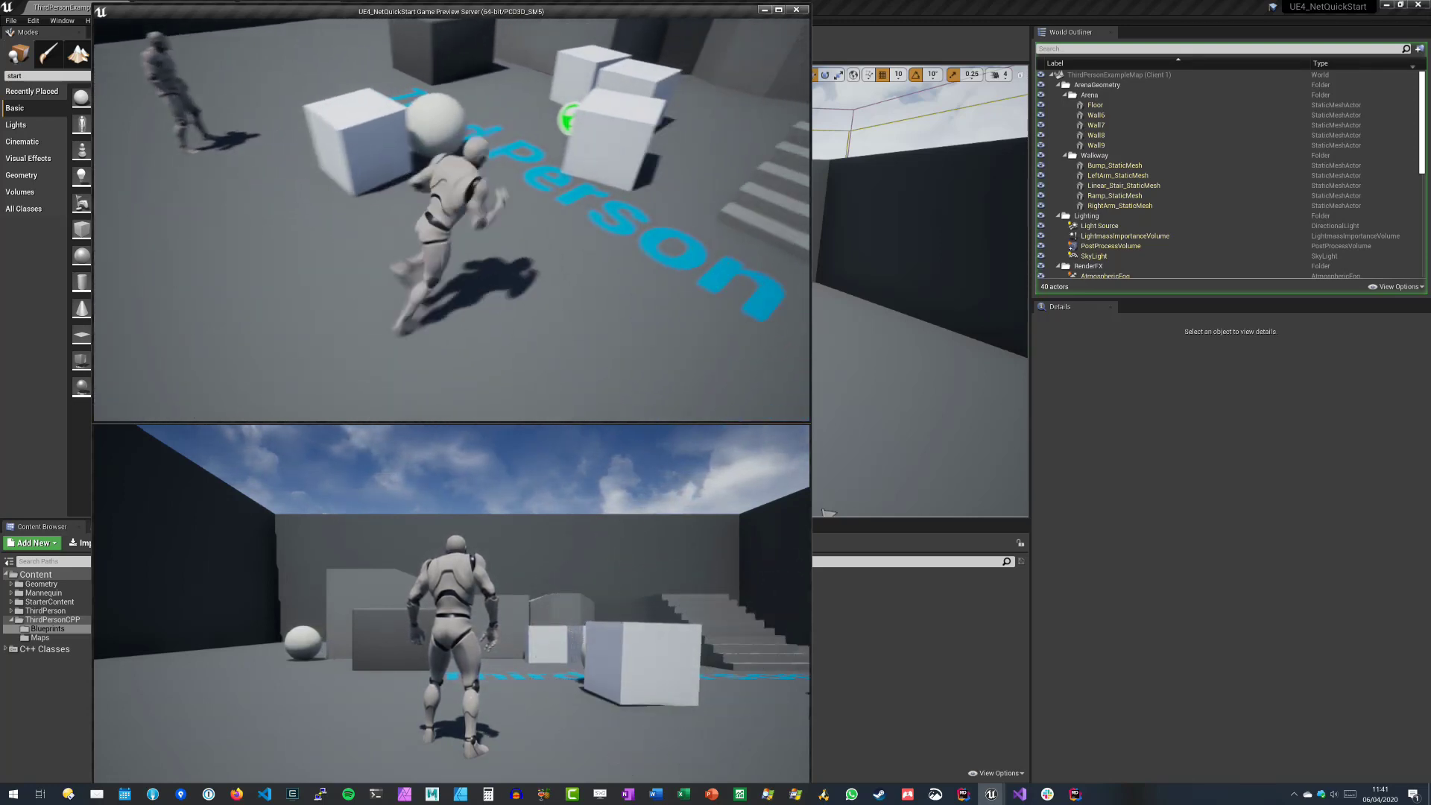
key("w")
key("a")
key("w")
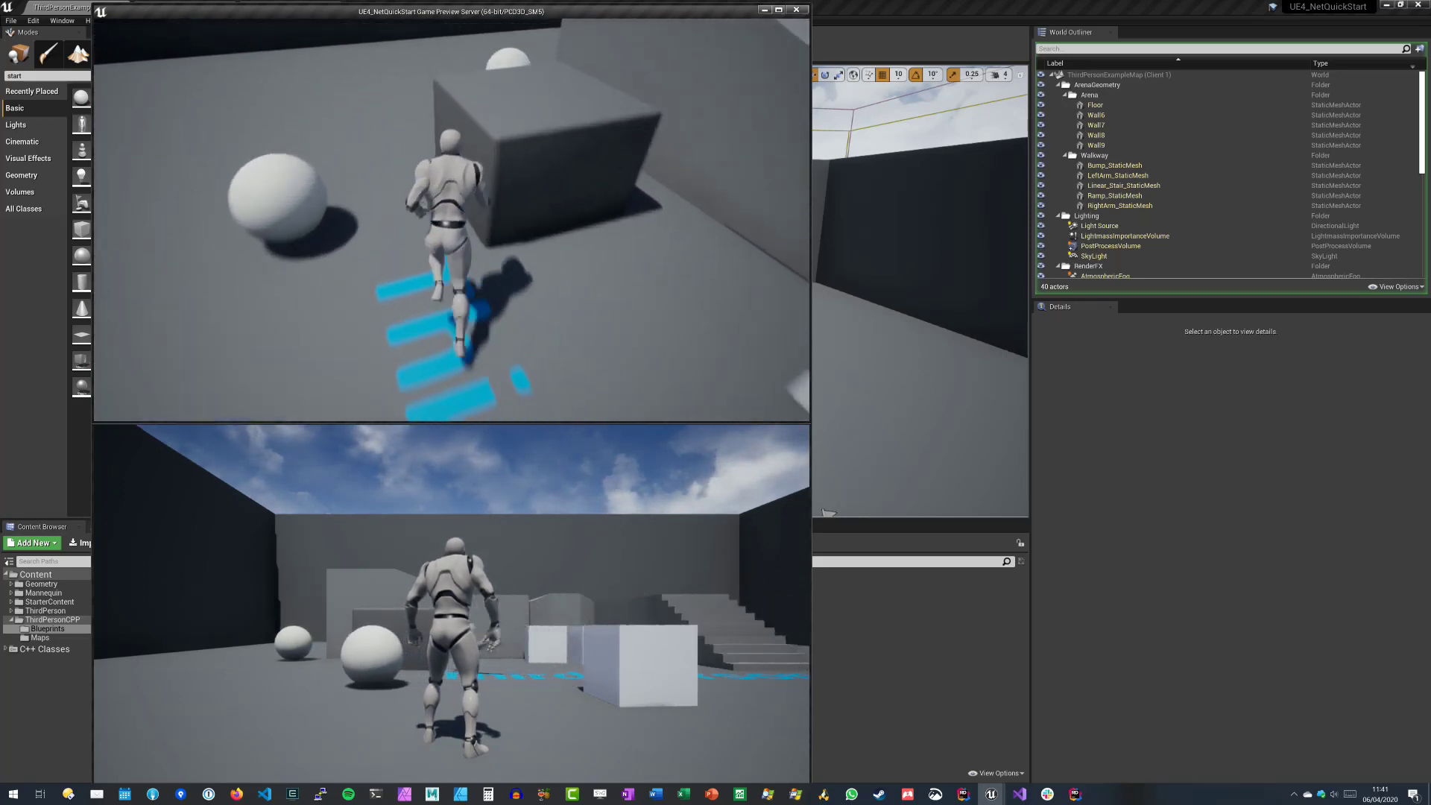